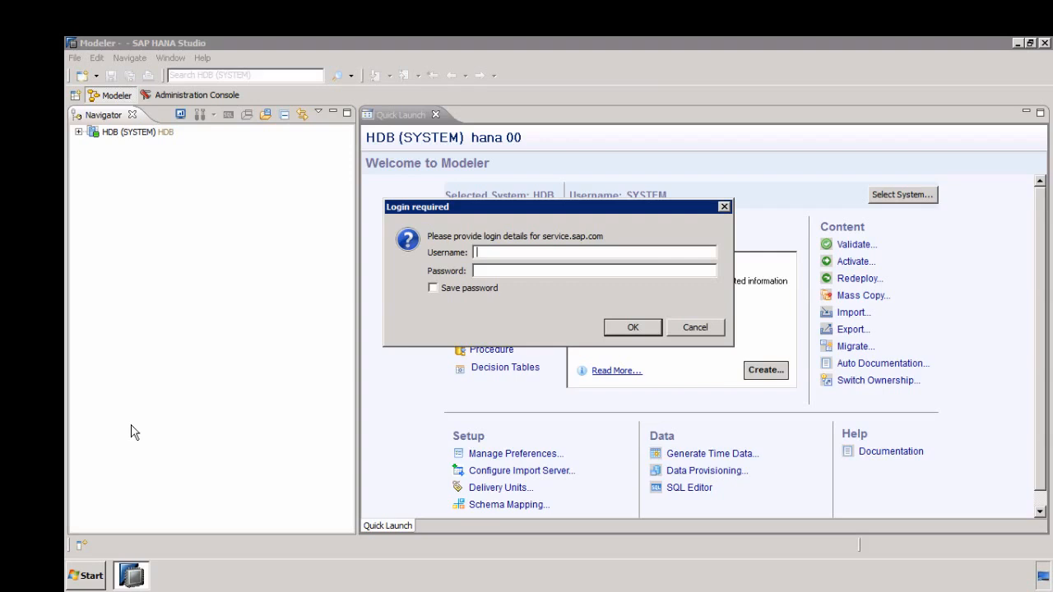
# Dismiss the service login prompt and examine the tables of the STS schema in the HDB system's catalog.
pyautogui.click(694, 329)
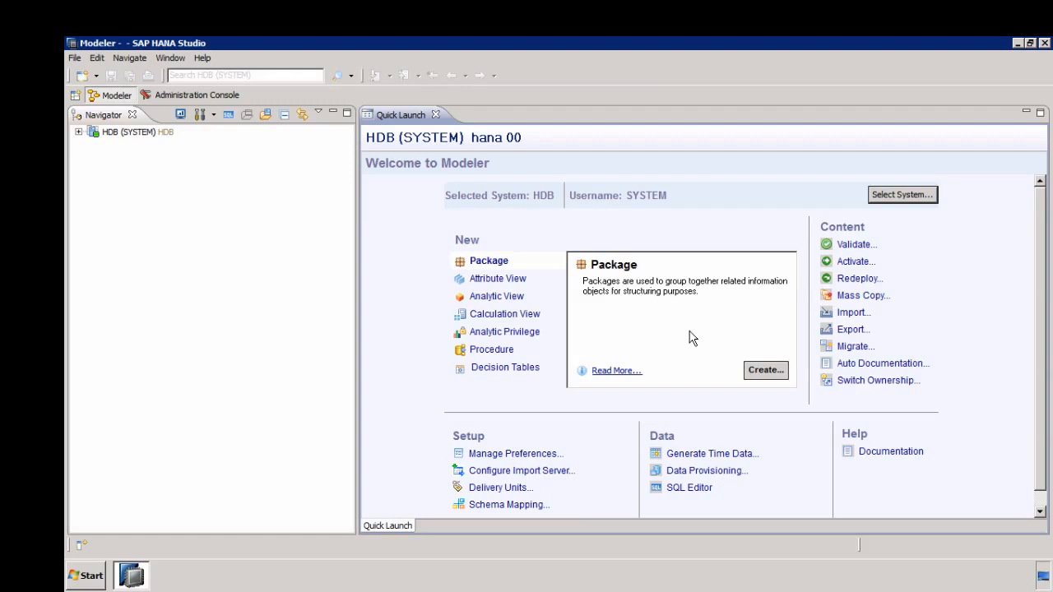
pyautogui.click(78, 131)
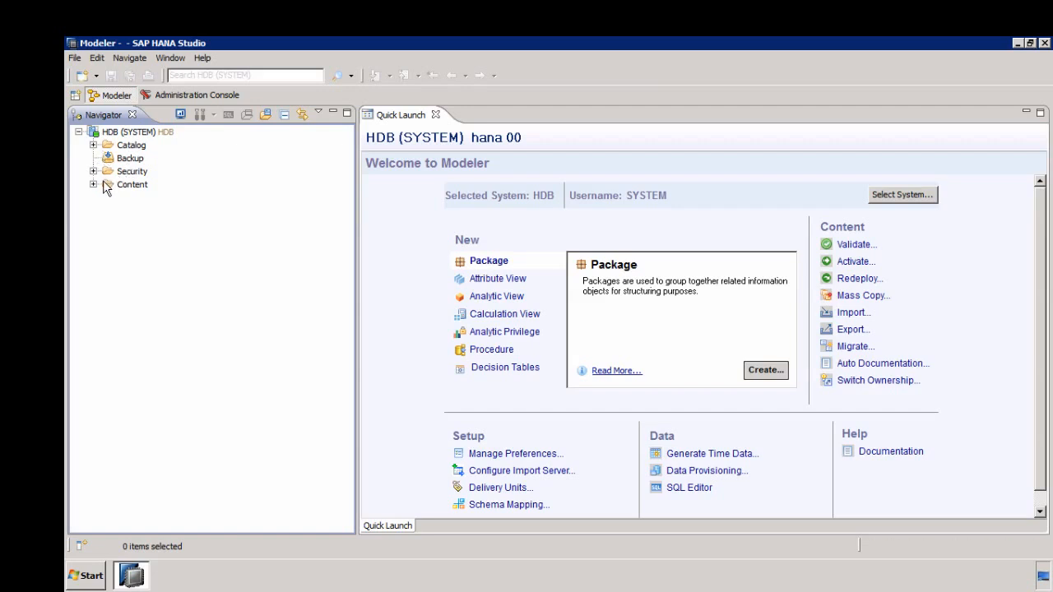
pyautogui.click(93, 145)
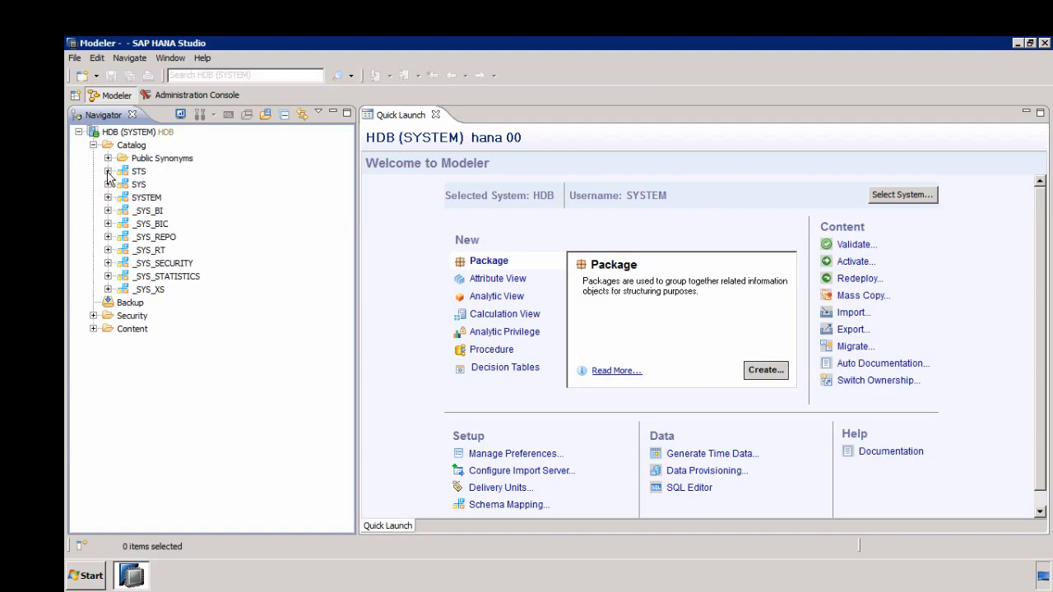
pyautogui.click(107, 172)
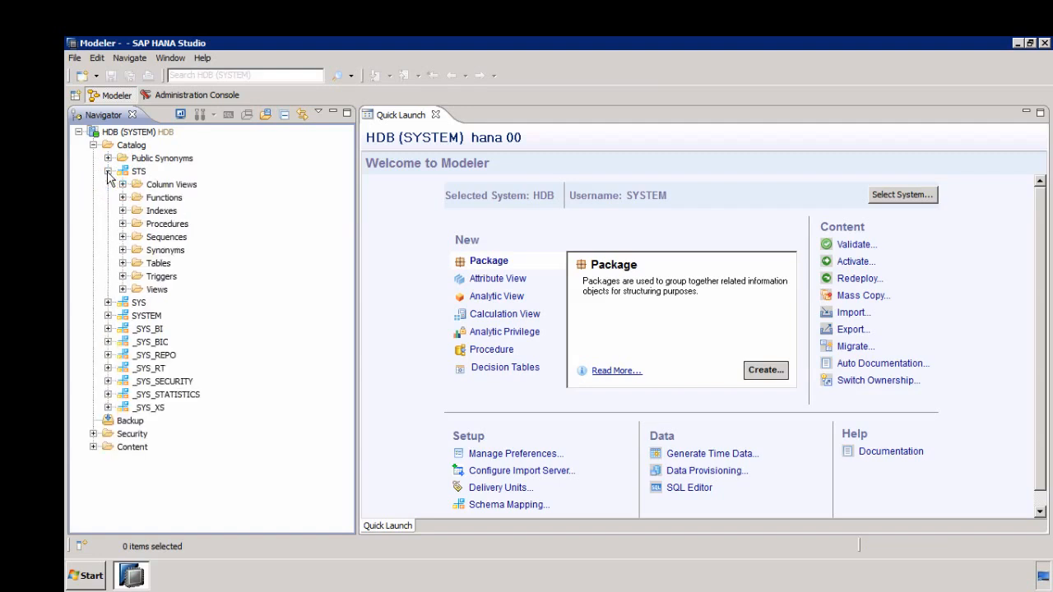
pyautogui.click(122, 263)
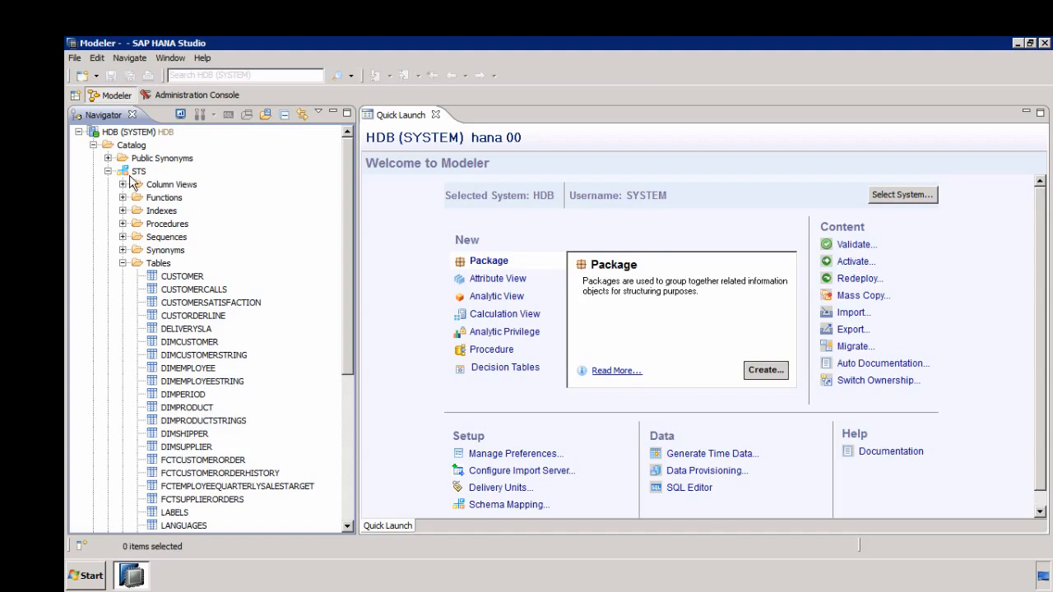
pyautogui.click(108, 171)
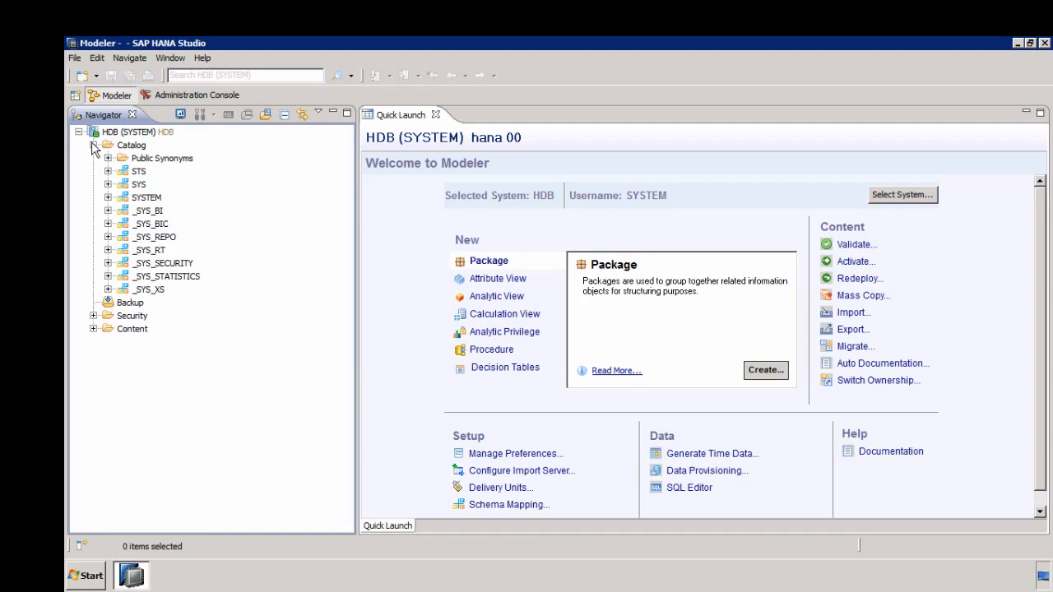
pyautogui.click(93, 144)
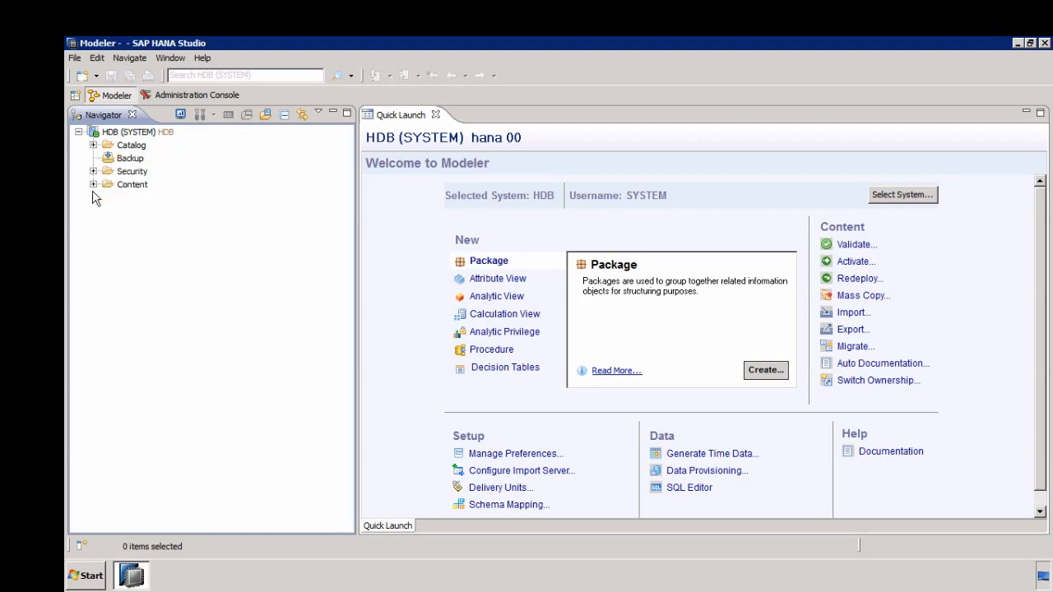
# Start a new role under the HDB system's Security folder and name it STS_READ_ROLE.
pyautogui.click(93, 172)
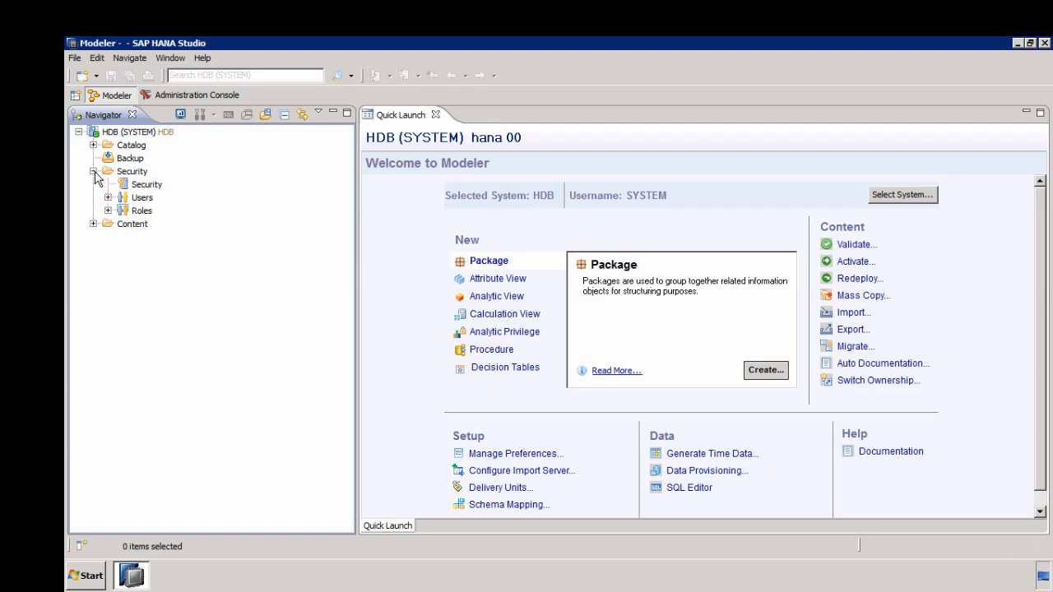
pyautogui.click(108, 211)
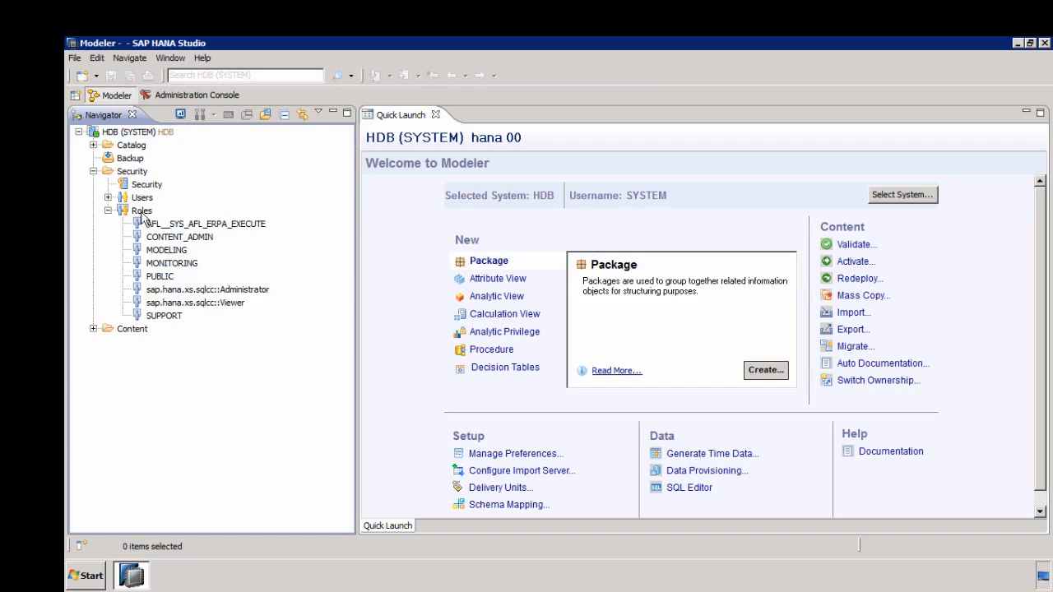
pyautogui.rightClick(142, 214)
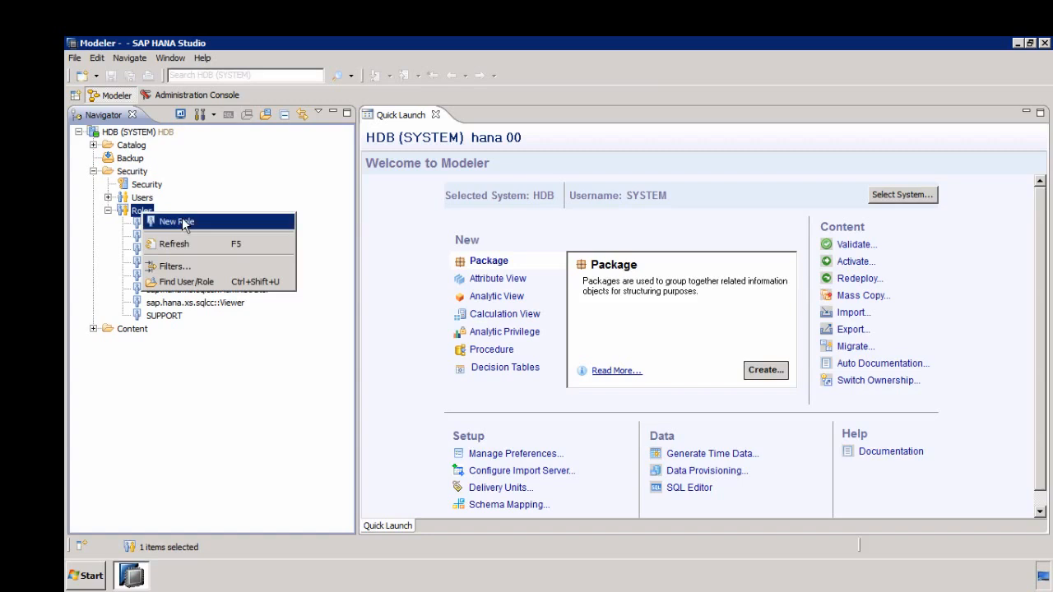
pyautogui.click(182, 222)
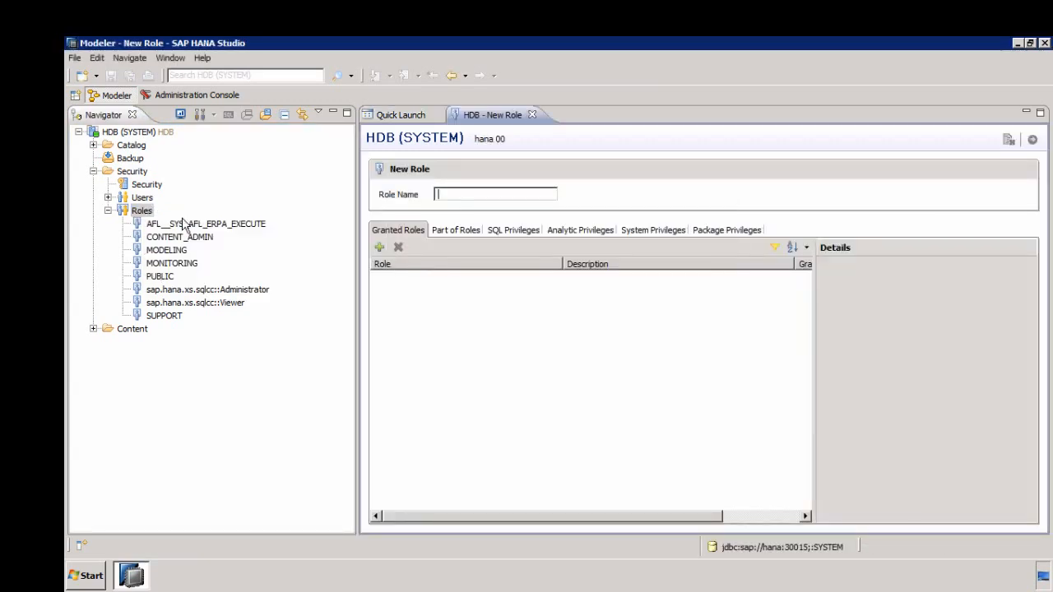
pyautogui.write('STS_')
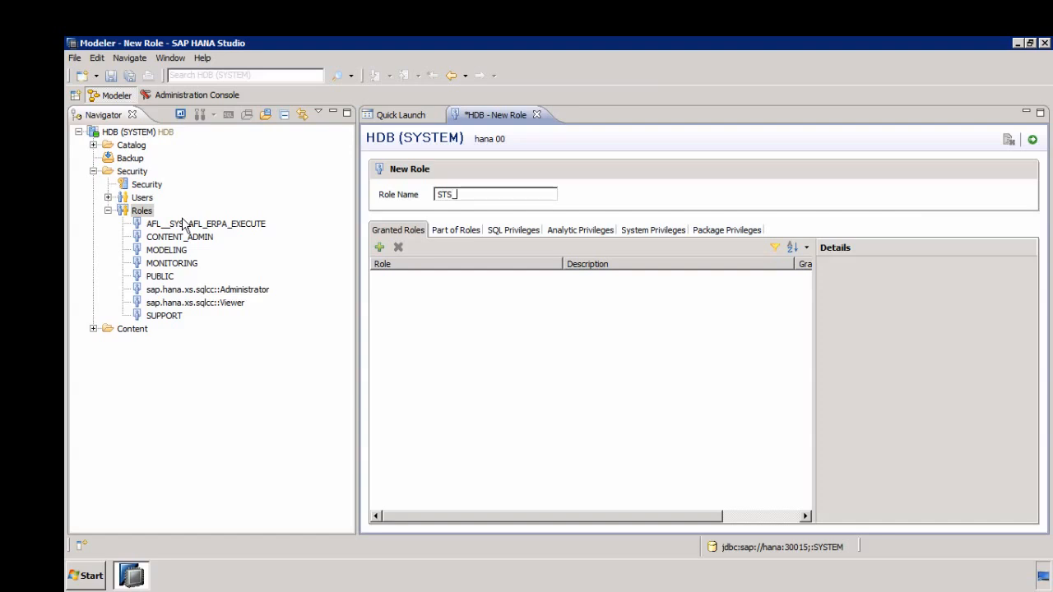
pyautogui.write('READ_ROLE')
# Add the STS schema to the role's SQL privileges and grant it the SELECT privilege.
pyautogui.click(517, 231)
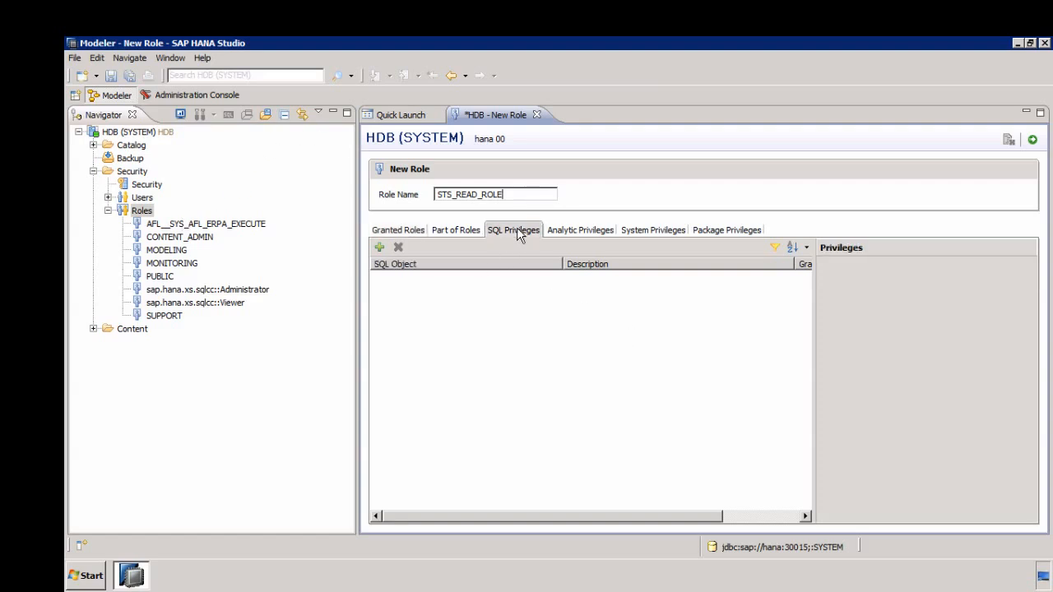
pyautogui.click(379, 247)
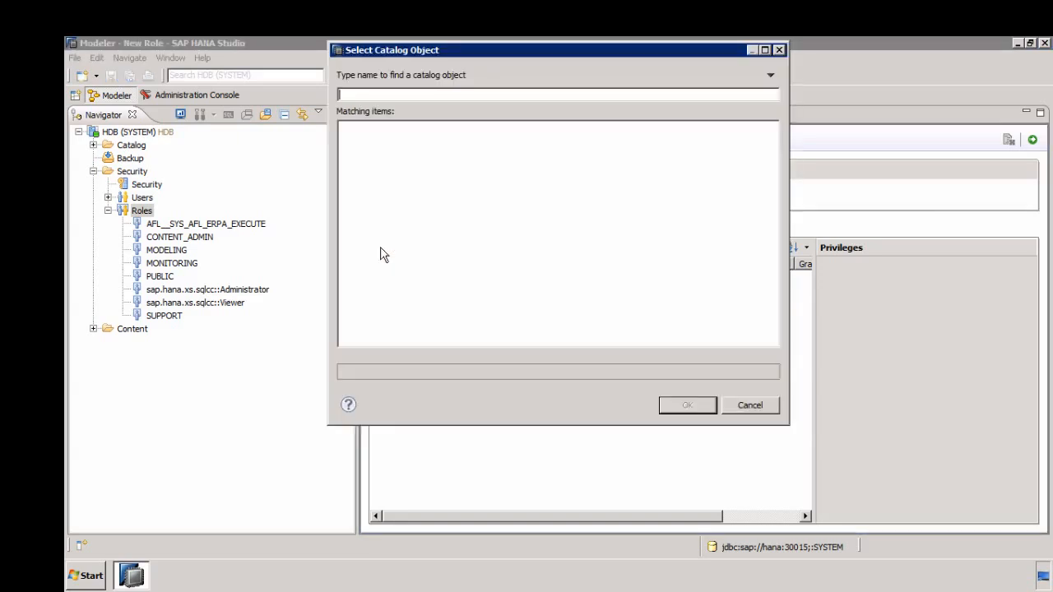
pyautogui.write('SYS')
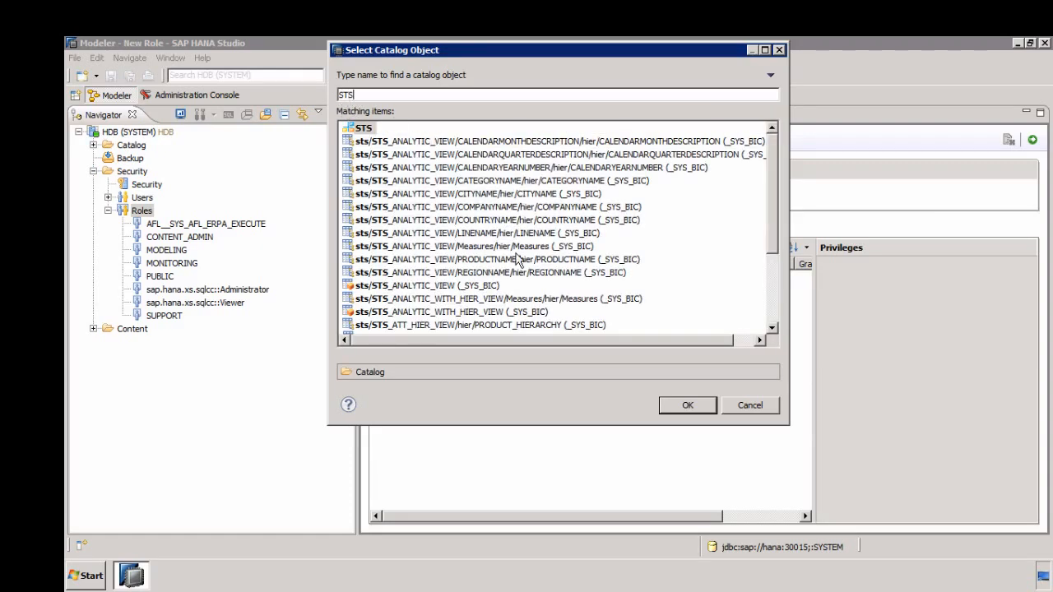
pyautogui.moveTo(783, 239); pyautogui.dragTo(786, 114)
pyautogui.click(683, 404)
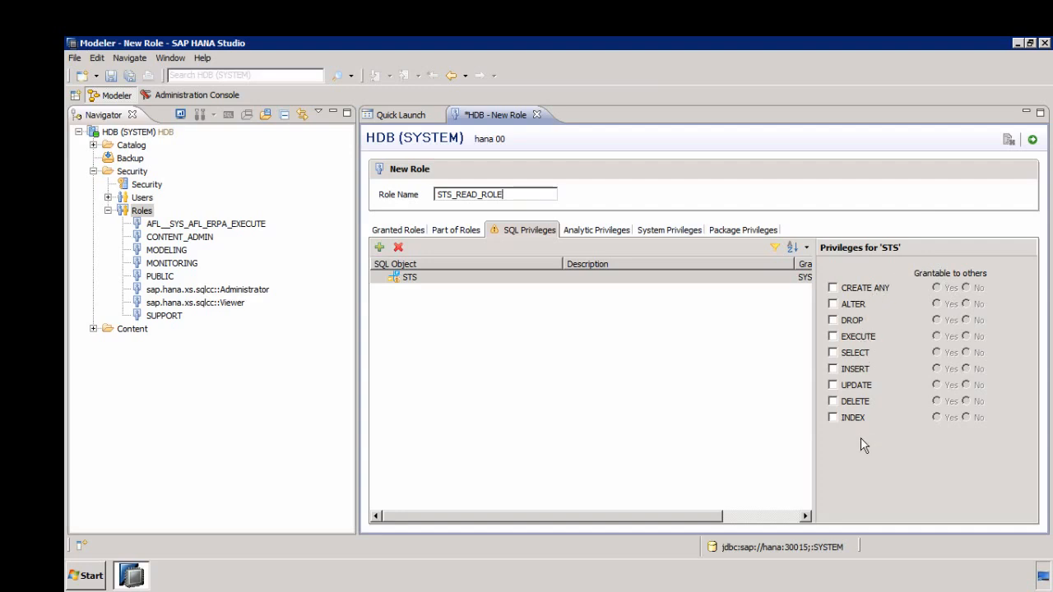
pyautogui.click(856, 354)
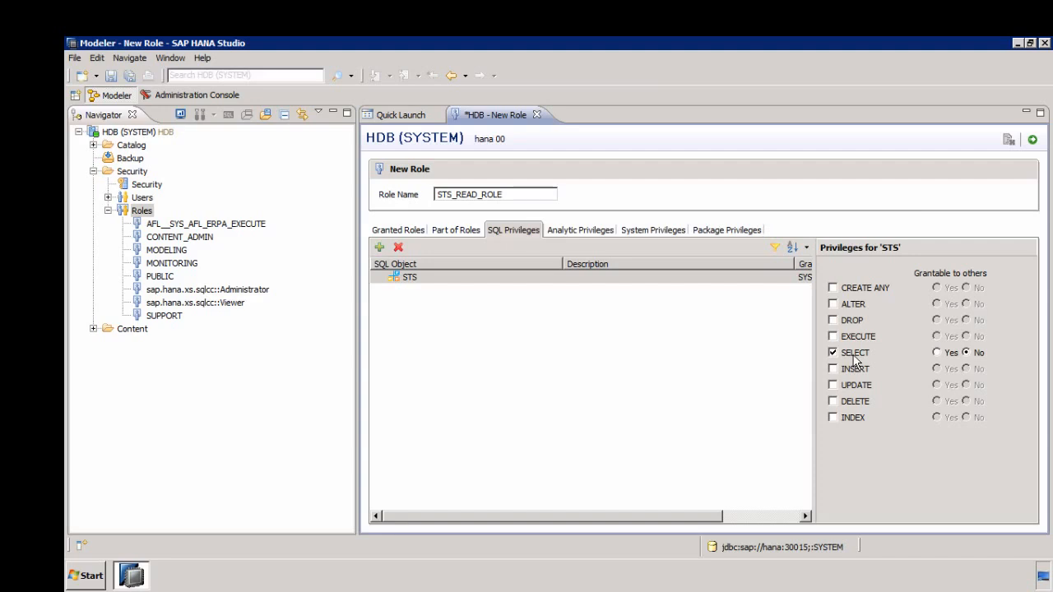
# Deploy the STS_READ_ROLE role and refresh the Roles list.
pyautogui.click(1034, 143)
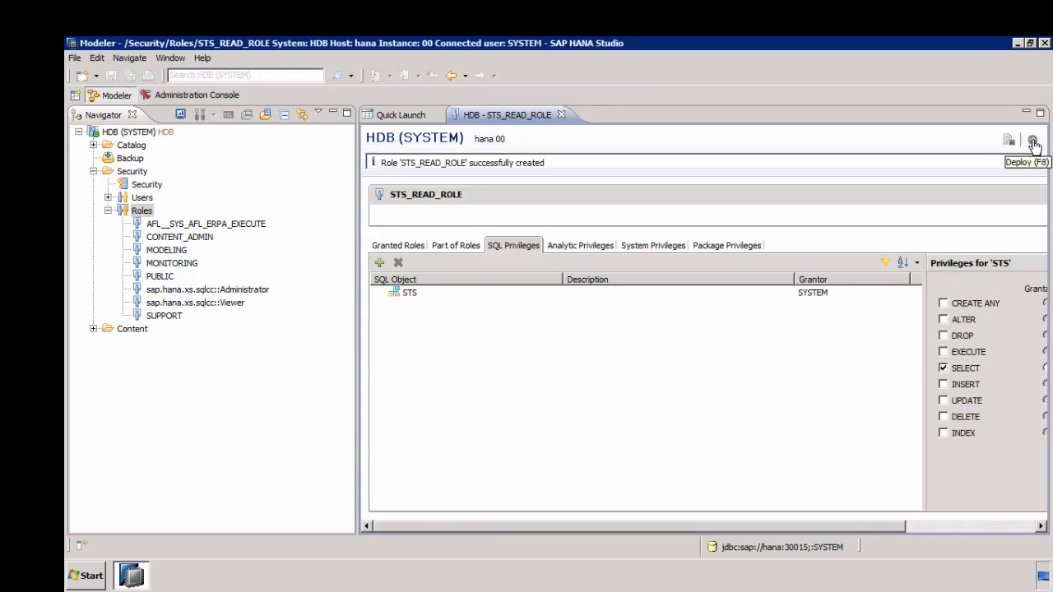
pyautogui.rightClick(143, 212)
pyautogui.click(181, 240)
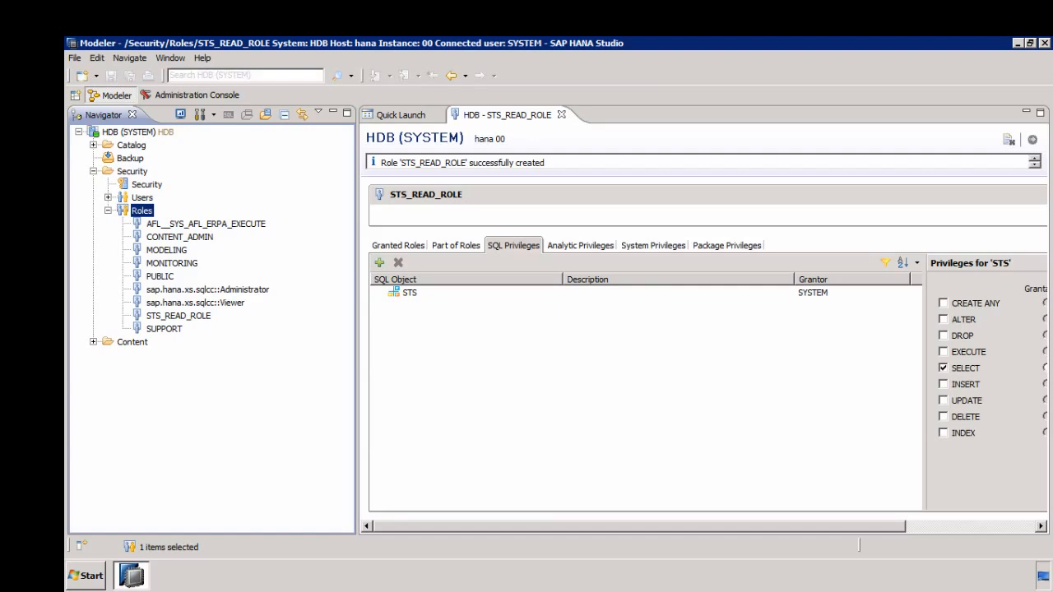
# Start a new user under the HDB system's Security folder and name it STSREAD_USER.
pyautogui.click(107, 210)
pyautogui.click(108, 197)
pyautogui.rightClick(142, 202)
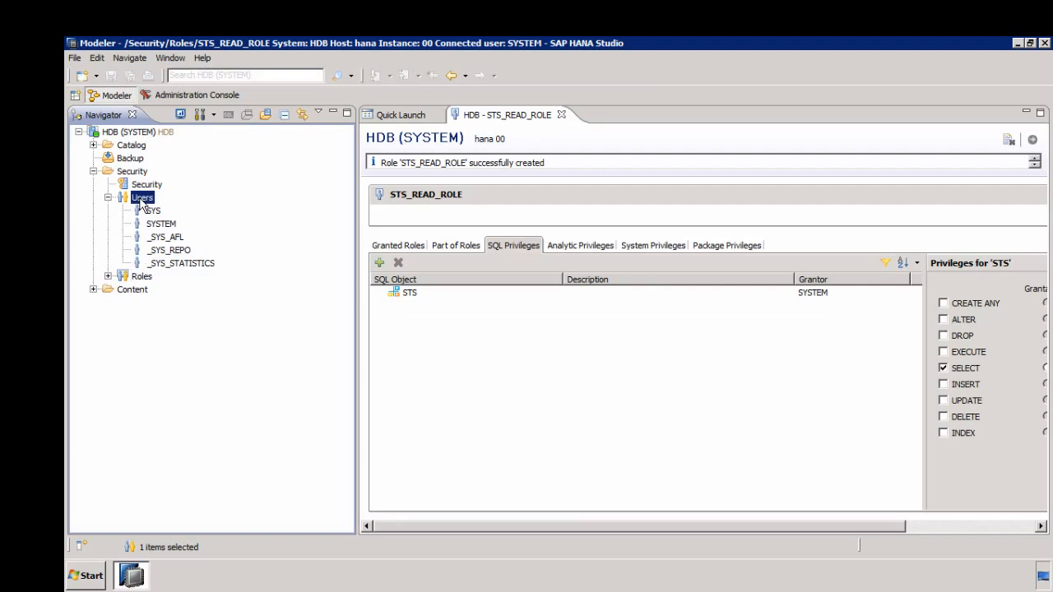
pyautogui.click(177, 208)
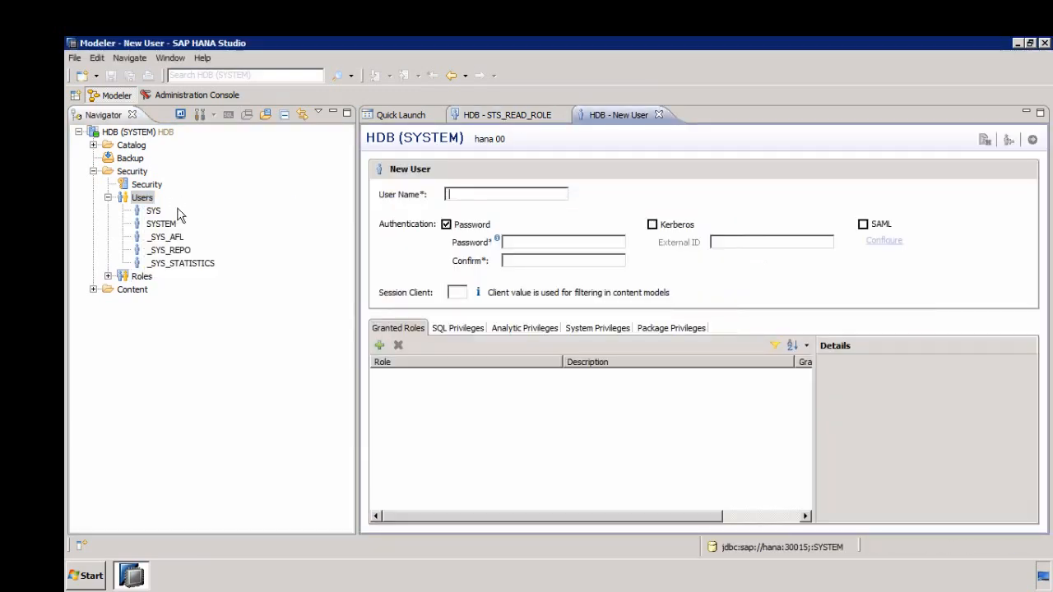
pyautogui.write('ST')
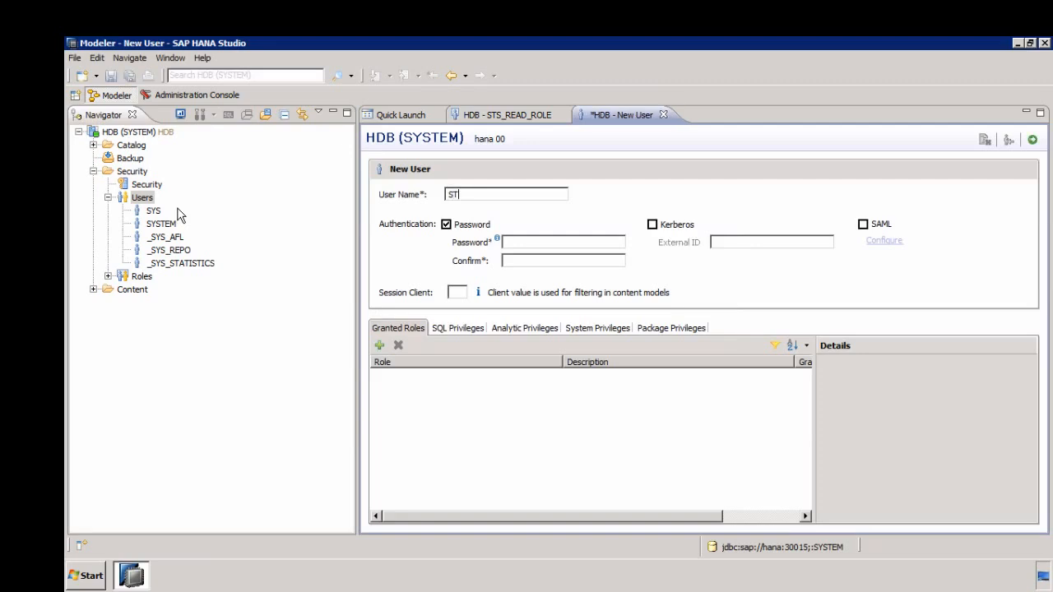
pyautogui.write('SREADUSER')
pyautogui.press('Left')
pyautogui.press('Left')
pyautogui.press('Left')
pyautogui.press('Left')
pyautogui.write('_')
# Enter and confirm the account password for the new user.
pyautogui.click(531, 245)
pyautogui.write('********')
pyautogui.press('Tab')
pyautogui.write('********')
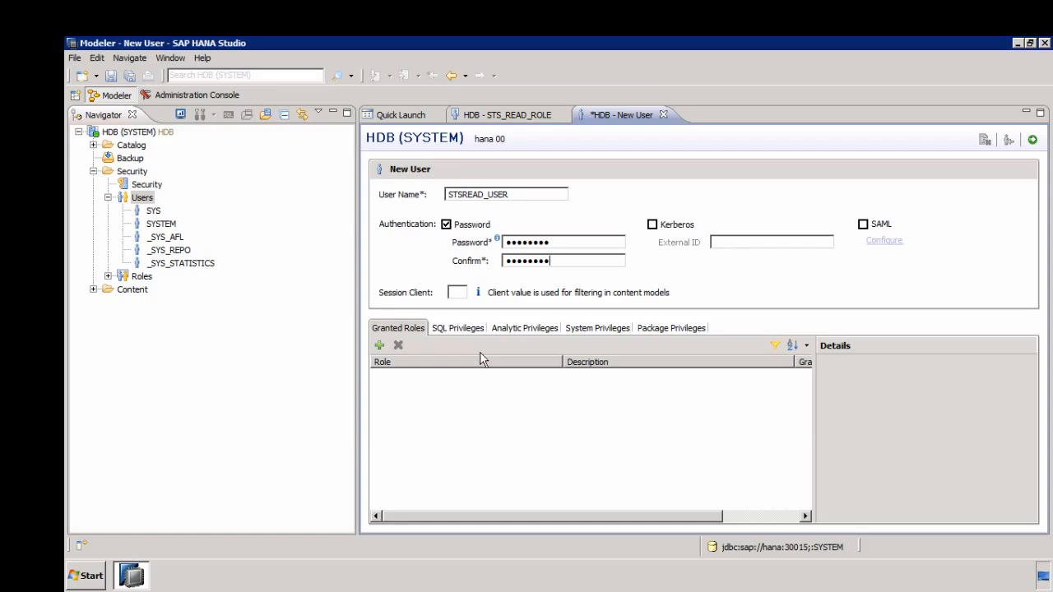
# Search the roles for STS and grant STS_READ_ROLE to the new user.
pyautogui.click(379, 347)
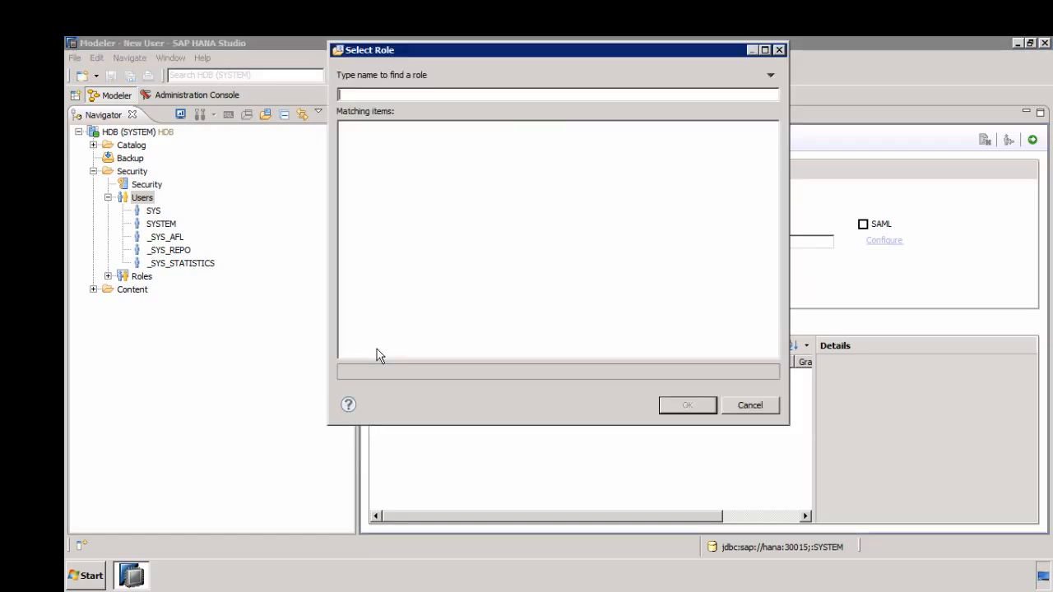
pyautogui.write('STS')
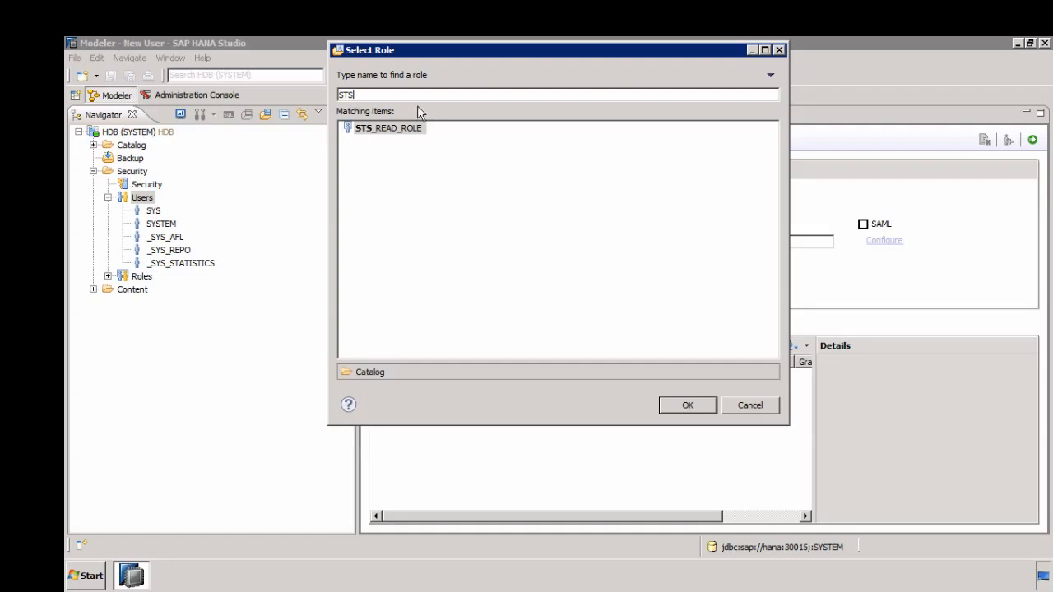
pyautogui.click(702, 408)
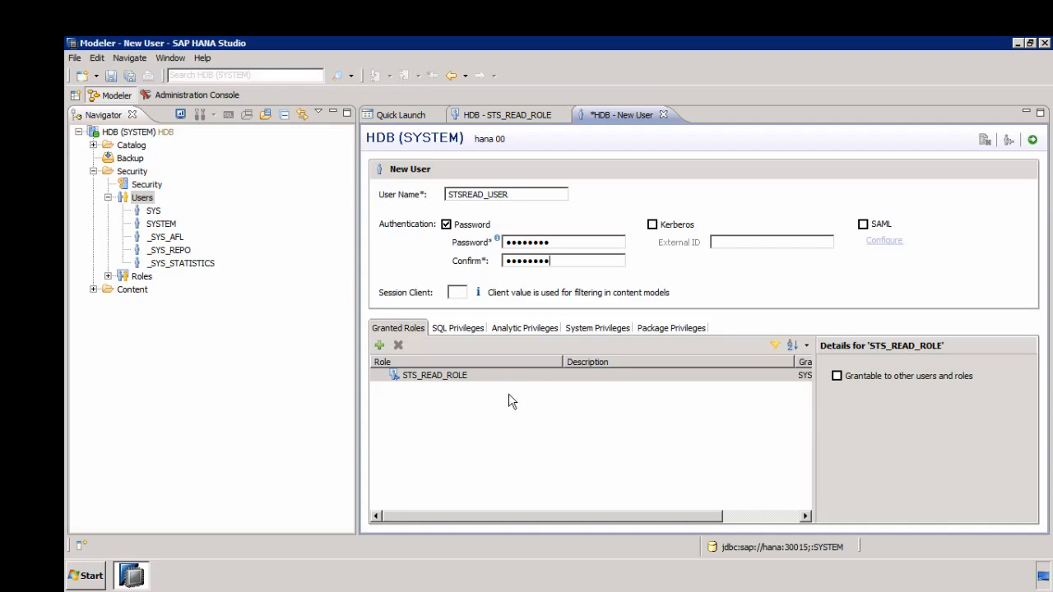
# Deploy STSREAD_USER, refresh the Users list and expand the Roles list.
pyautogui.click(1033, 140)
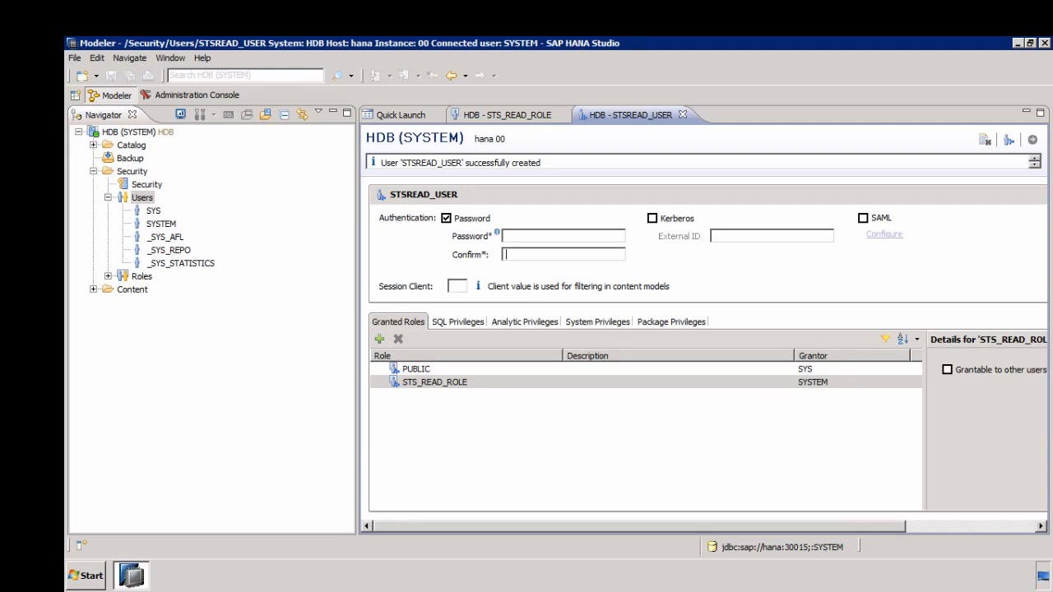
pyautogui.click(148, 200)
pyautogui.rightClick(148, 200)
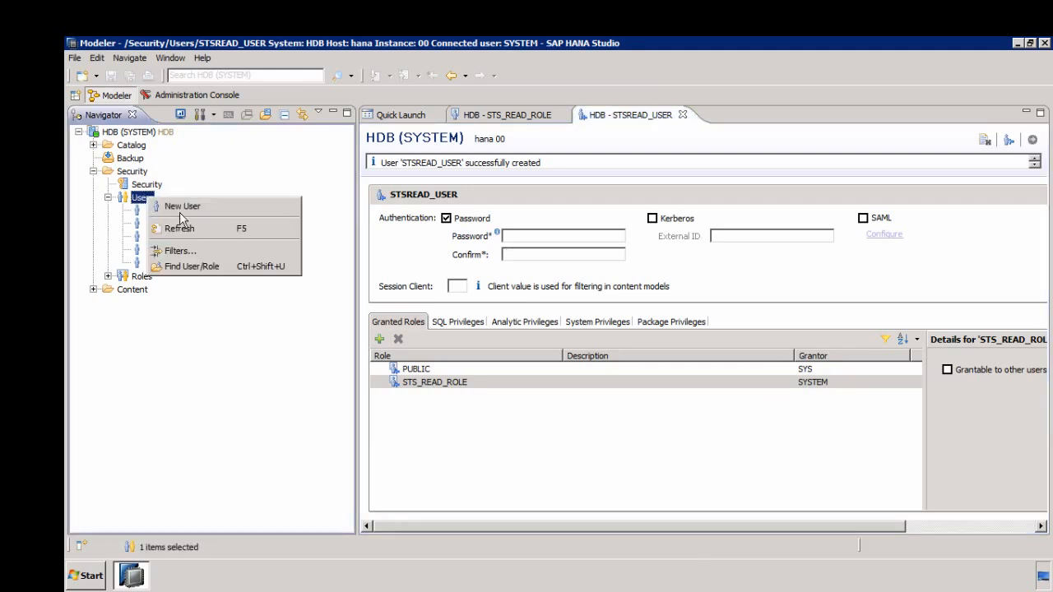
pyautogui.click(178, 228)
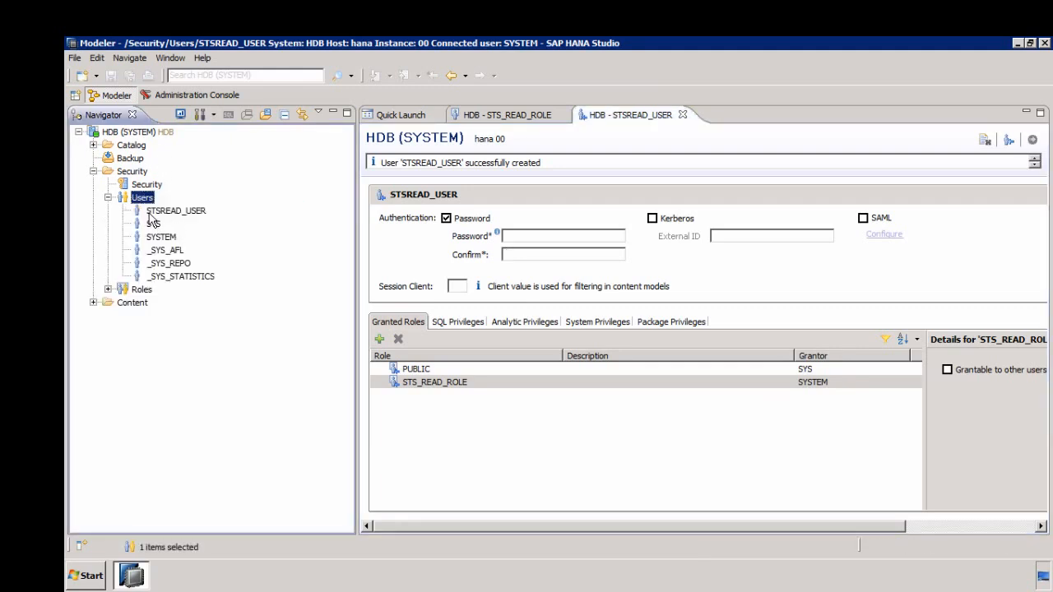
pyautogui.click(108, 289)
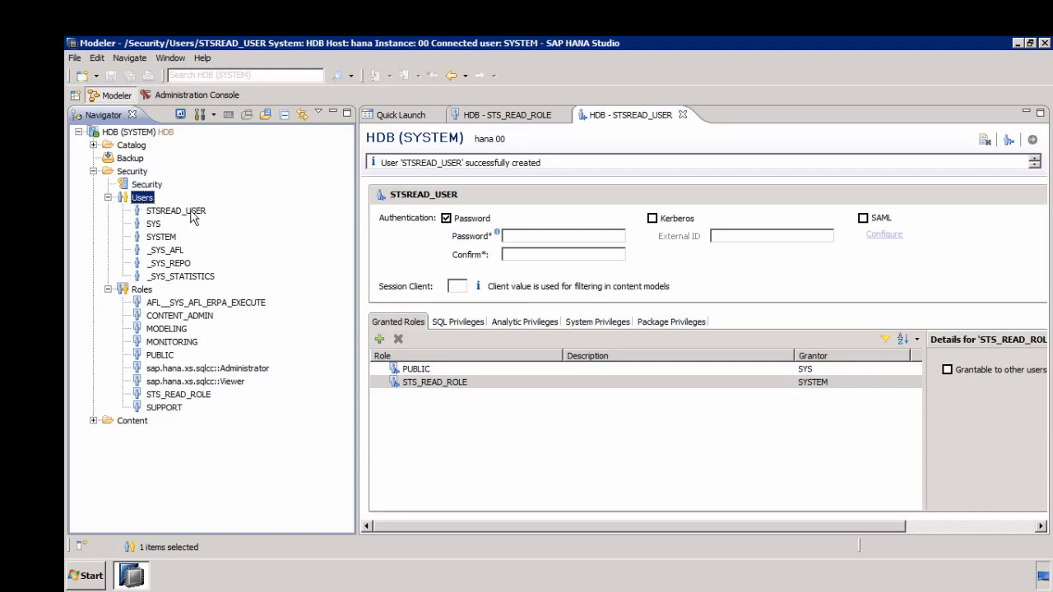
# Close the user and role editors and collapse the HDB system tree.
pyautogui.click(682, 115)
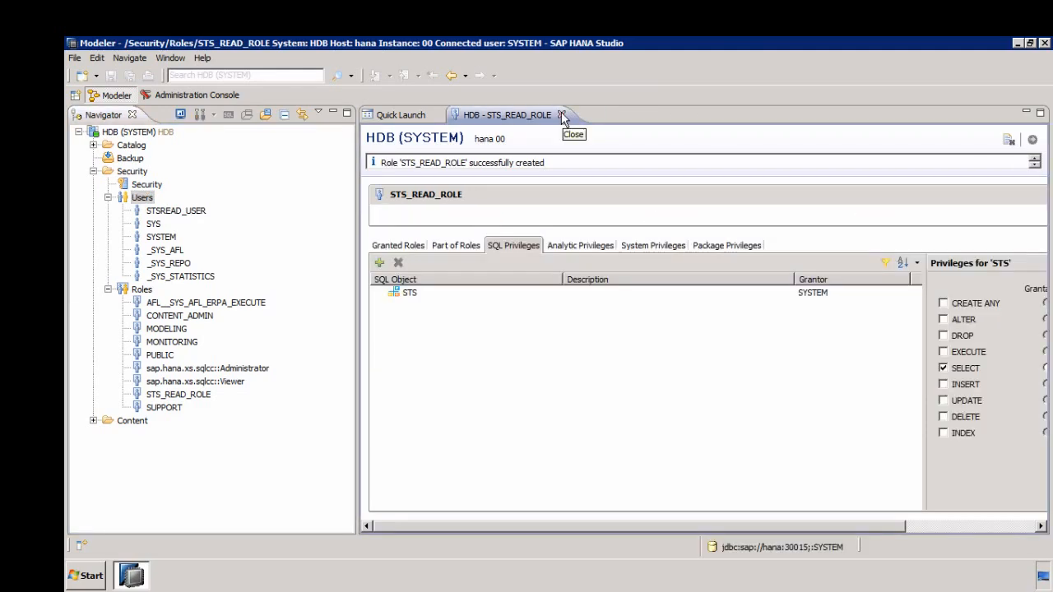
pyautogui.click(562, 114)
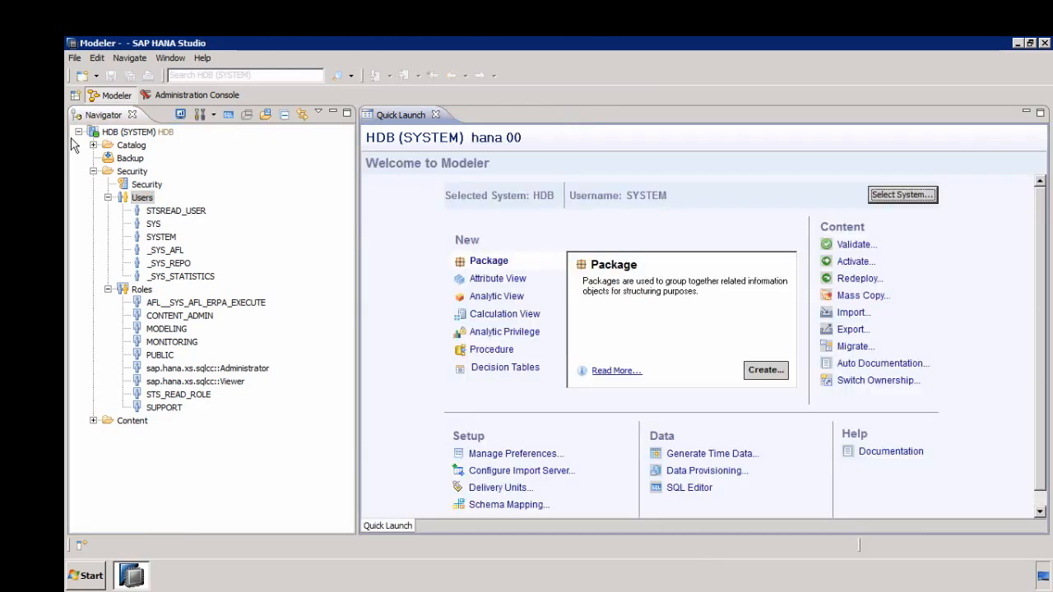
pyautogui.click(78, 132)
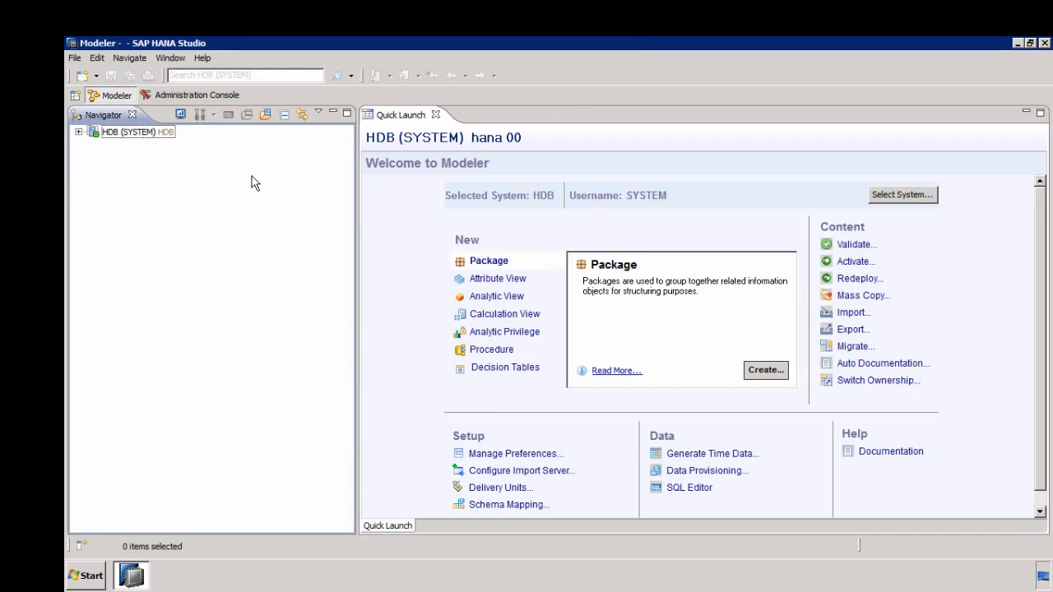
# Add a new system with hostname hana, instance number 00 and description ROLE_TEST, and proceed to its connection properties.
pyautogui.rightClick(136, 222)
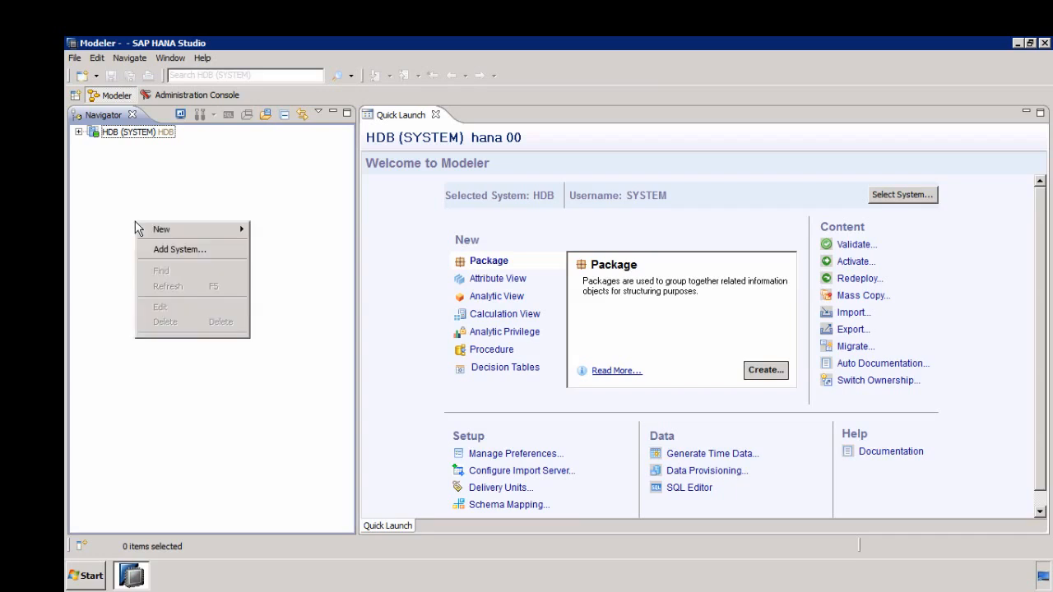
pyautogui.click(172, 250)
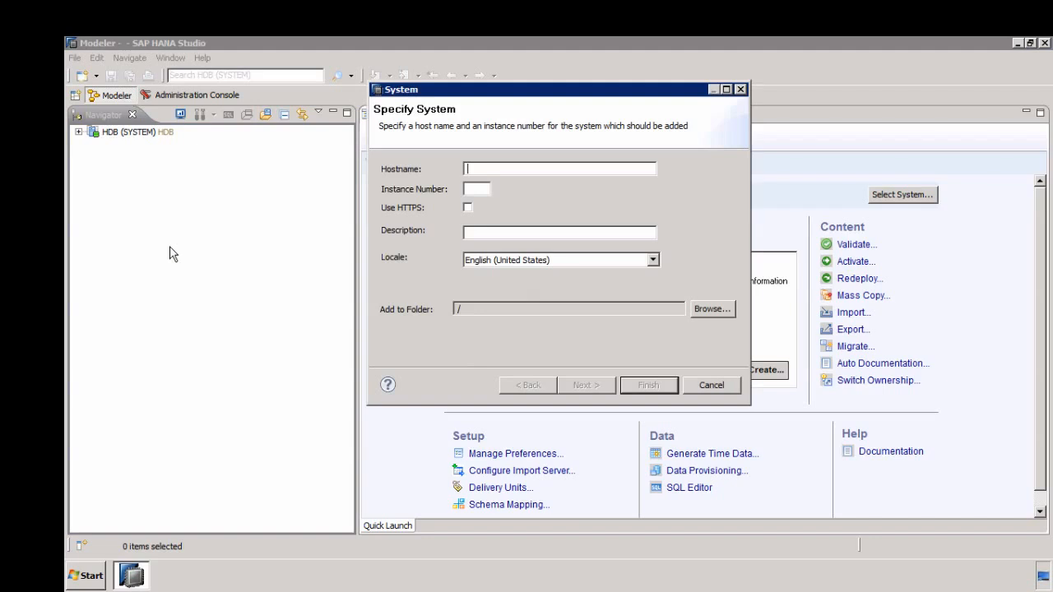
pyautogui.write('hana')
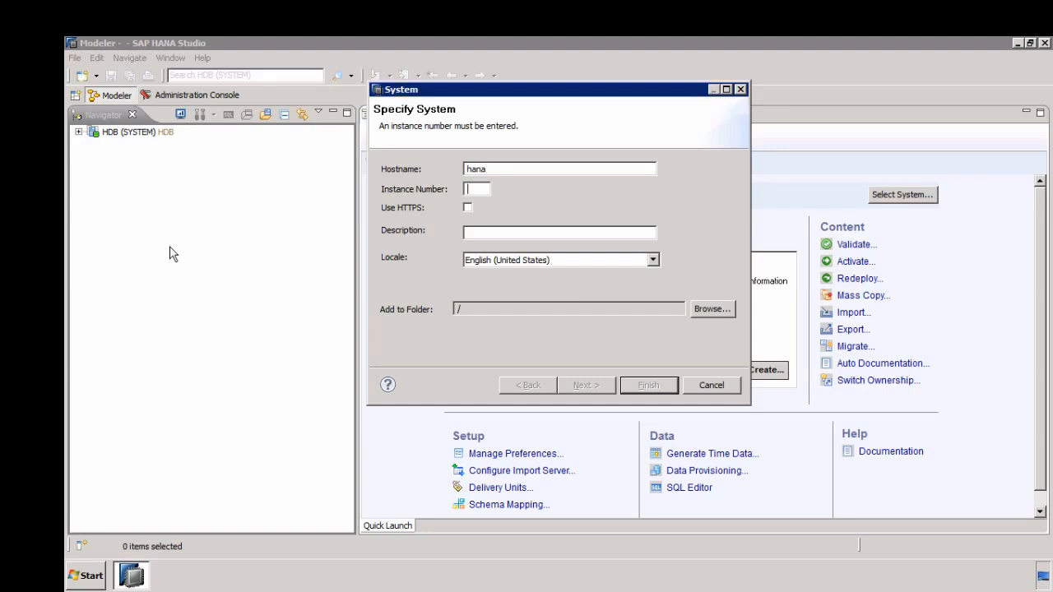
pyautogui.write('00')
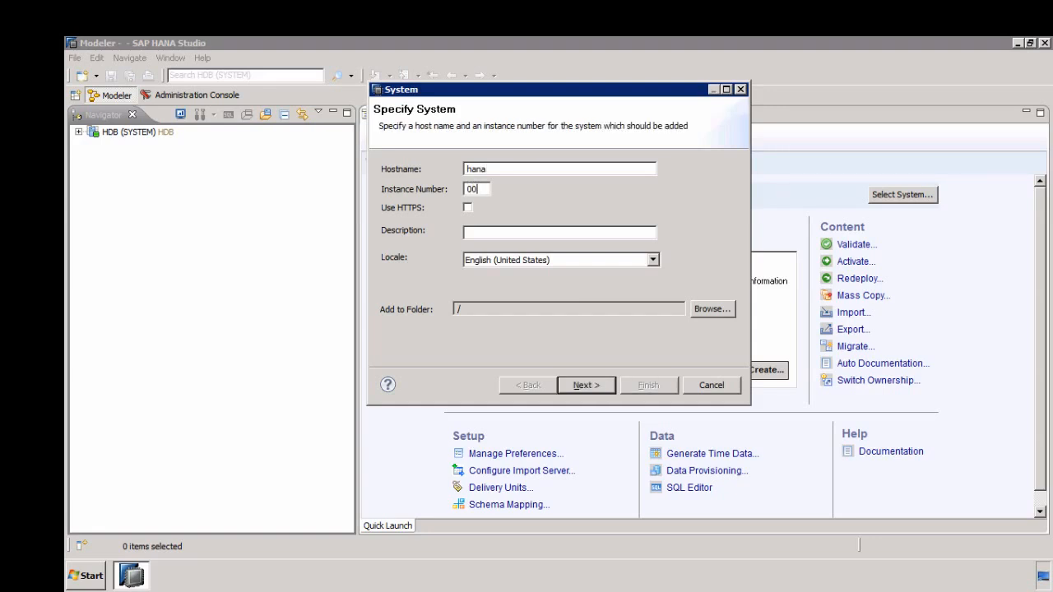
pyautogui.click(496, 233)
pyautogui.write('ROLE_TEST')
pyautogui.click(605, 384)
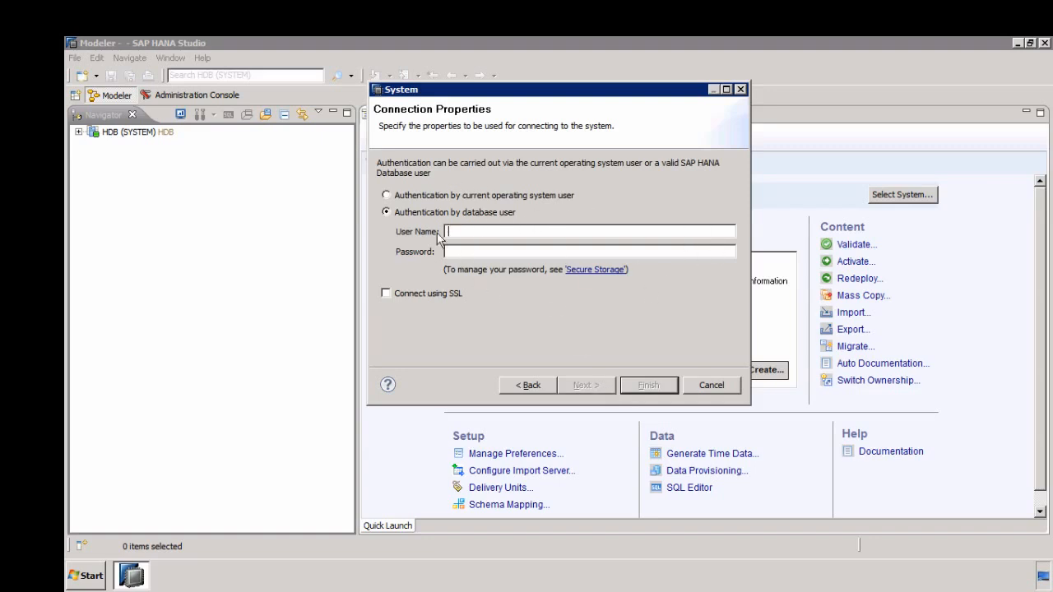
# Authenticate the new system as database user STSREAD_USER with the account password and finish with the default additional properties.
pyautogui.write('STSREAD_USER')
pyautogui.press('Tab')
pyautogui.write('********')
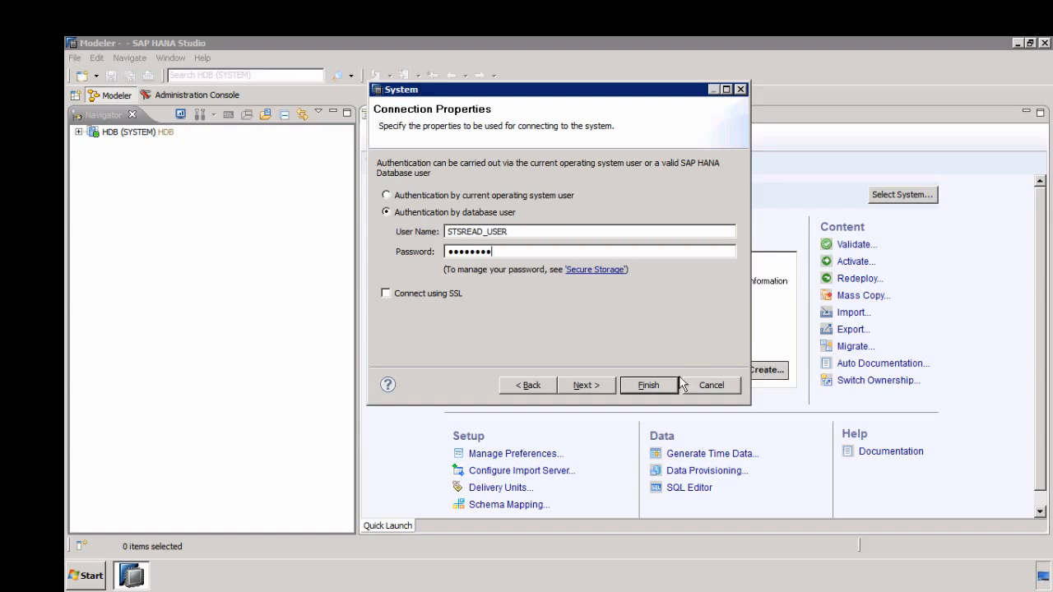
pyautogui.click(585, 385)
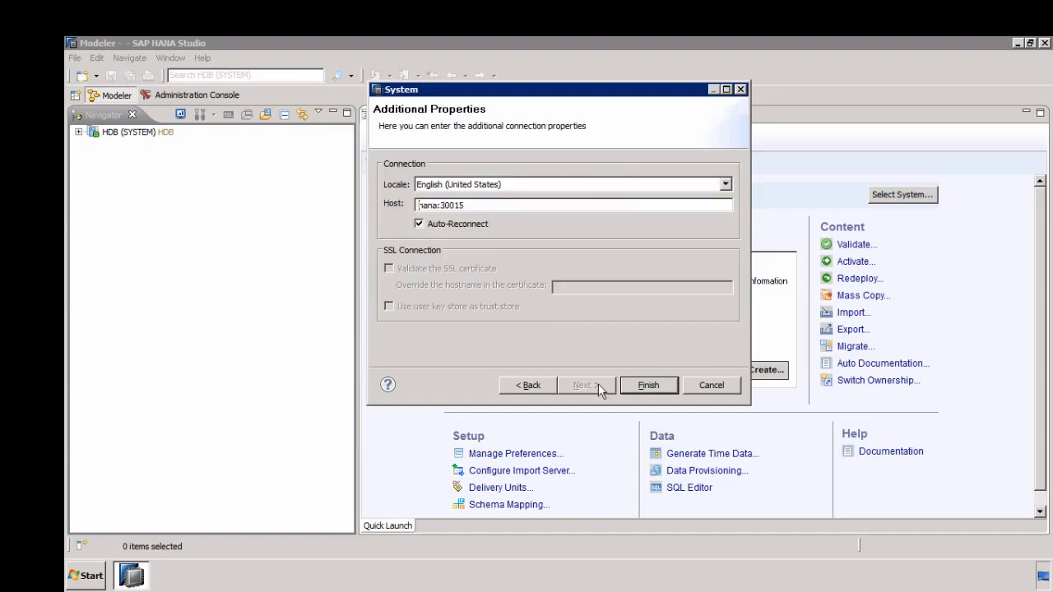
pyautogui.click(649, 385)
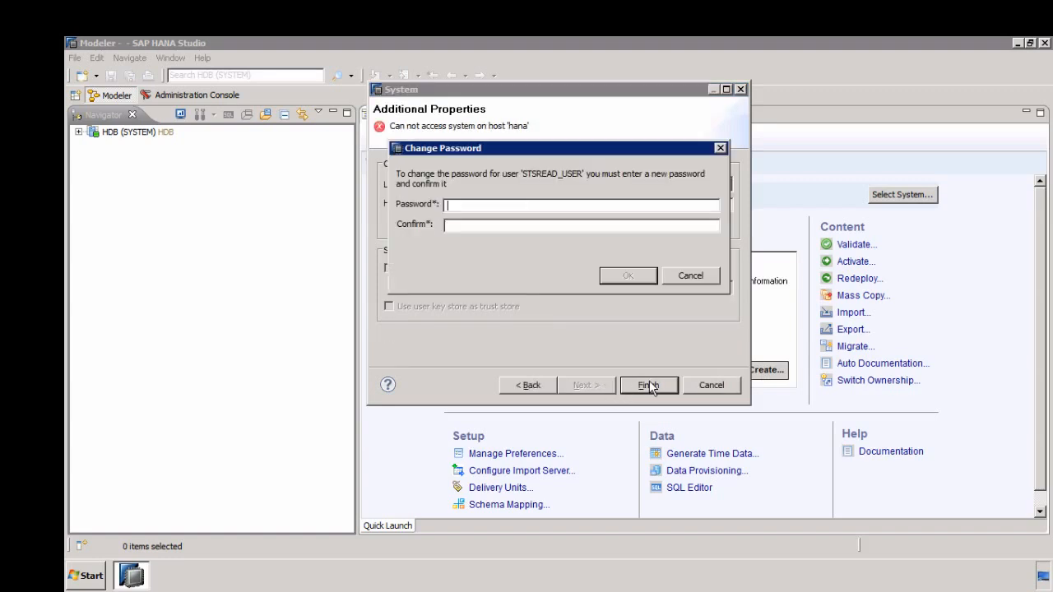
# Enter and confirm a new password for STSREAD_USER and acknowledge the change.
pyautogui.write('••••••••••••••••••')
pyautogui.click(628, 277)
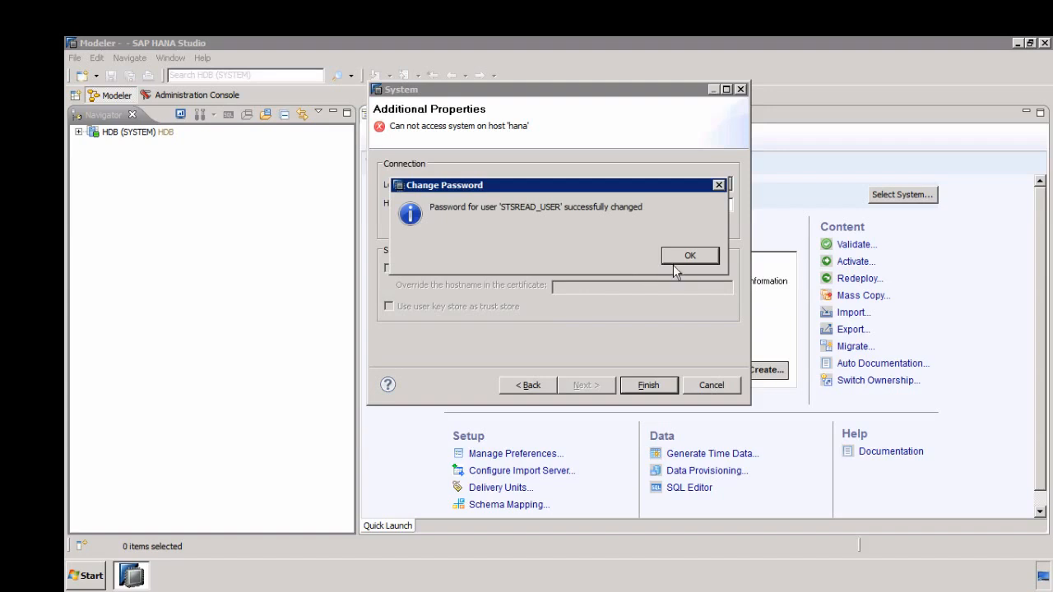
pyautogui.click(686, 257)
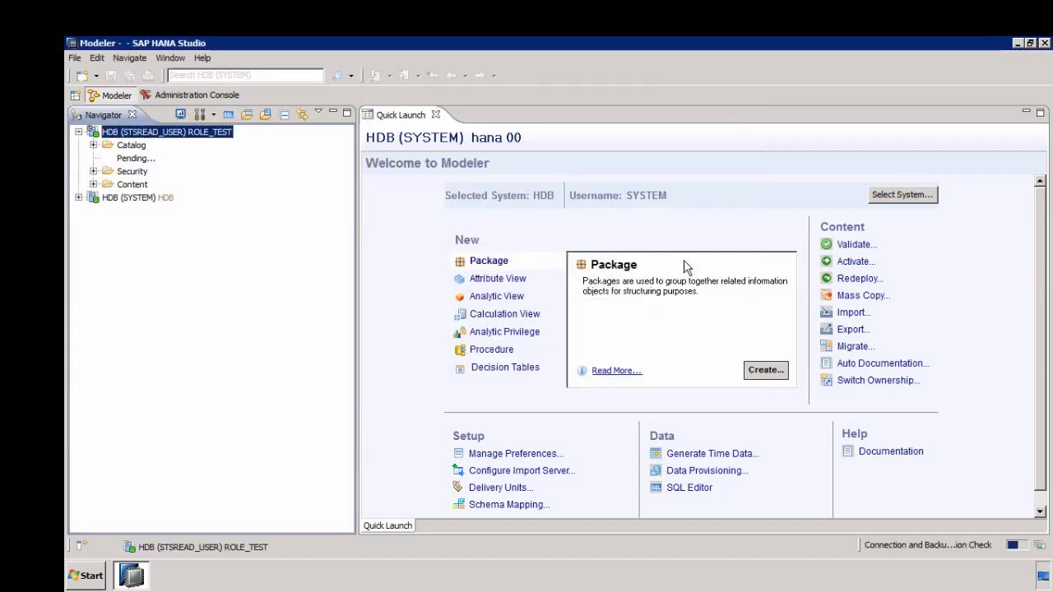
# Expand the Catalog of the ROLE_TEST system and look through the STSREAD_USER schema's folders.
pyautogui.click(79, 131)
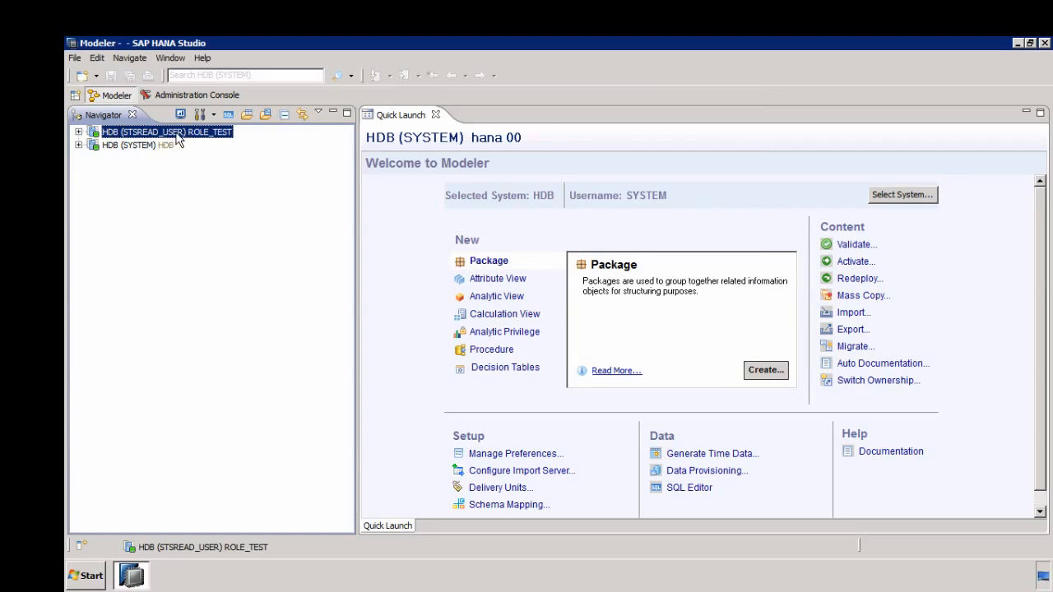
pyautogui.moveTo(177, 140)
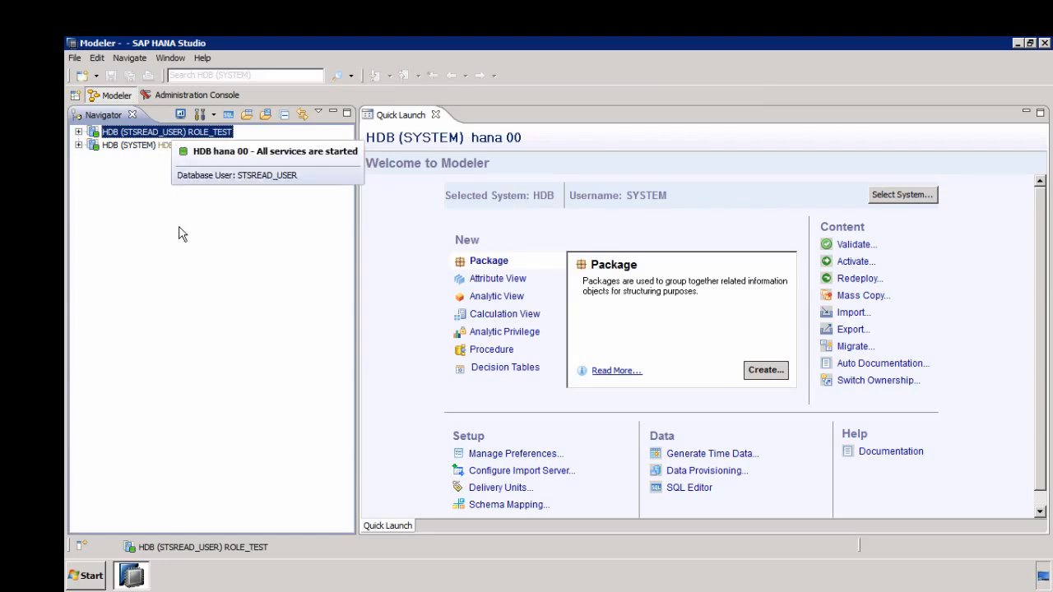
pyautogui.click(78, 132)
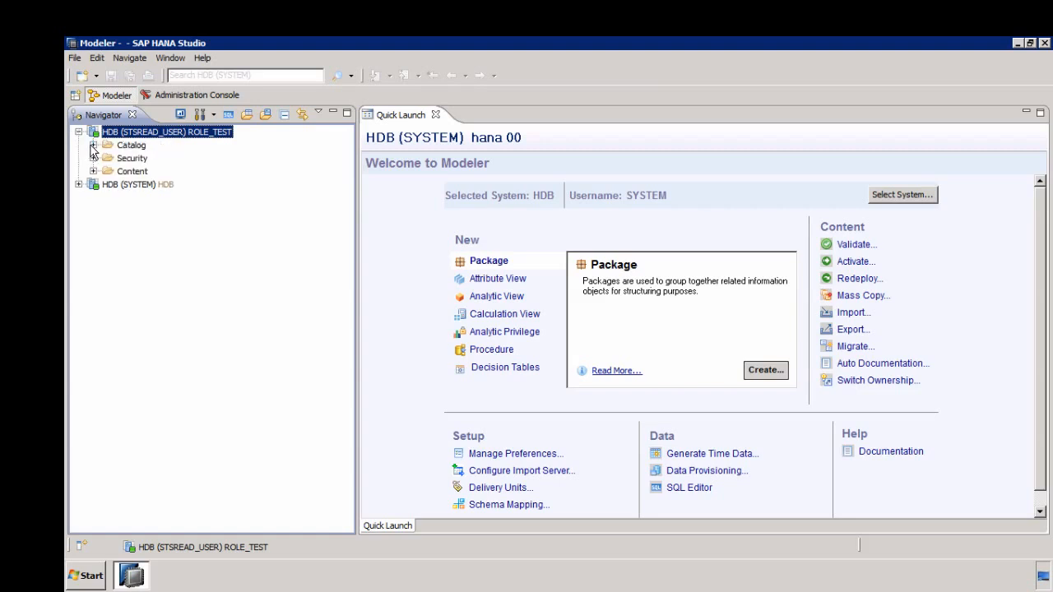
pyautogui.click(93, 146)
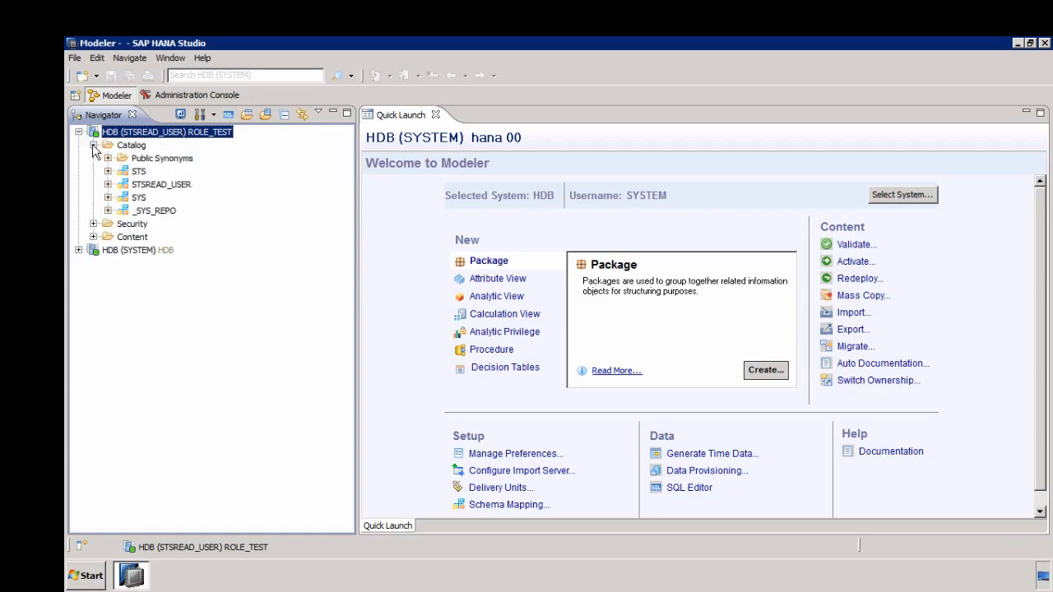
pyautogui.click(108, 184)
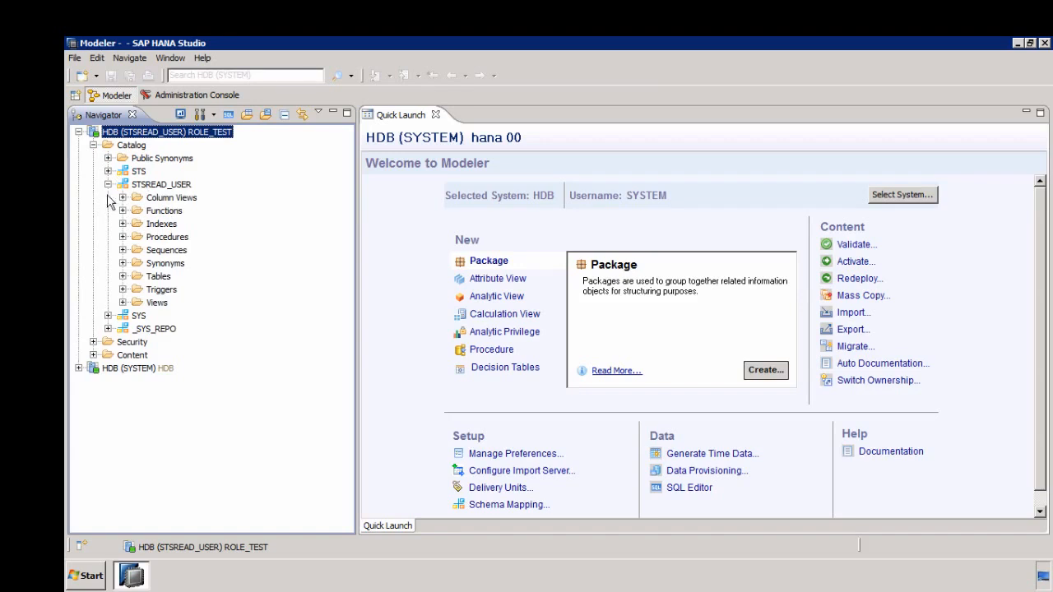
pyautogui.click(107, 183)
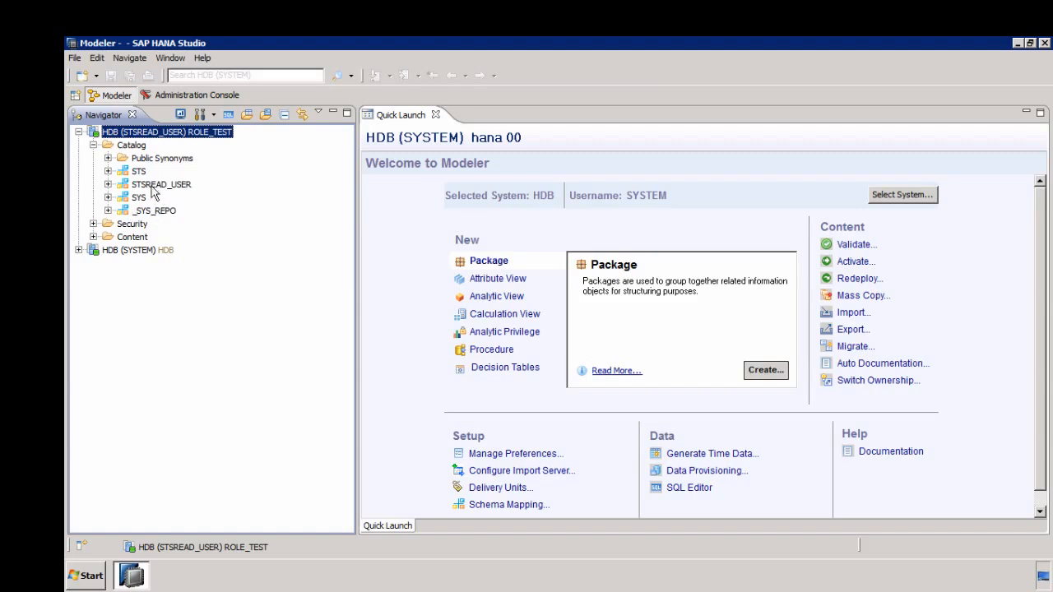
# Open the content of the CUSTOMER table in the STS schema, examine its SELECT query, and close the table.
pyautogui.click(108, 172)
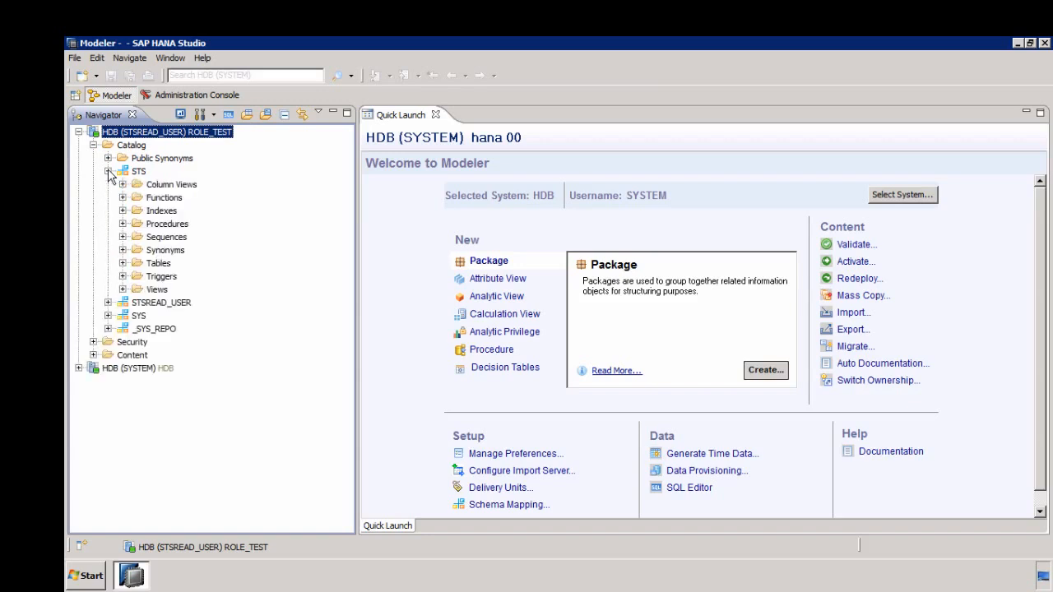
pyautogui.click(123, 263)
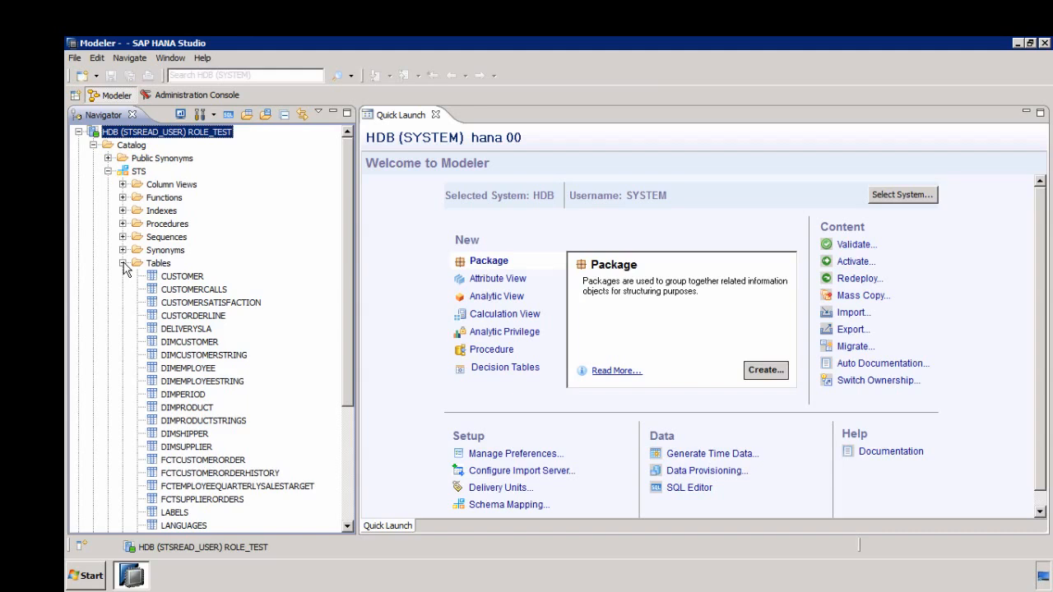
pyautogui.rightClick(201, 278)
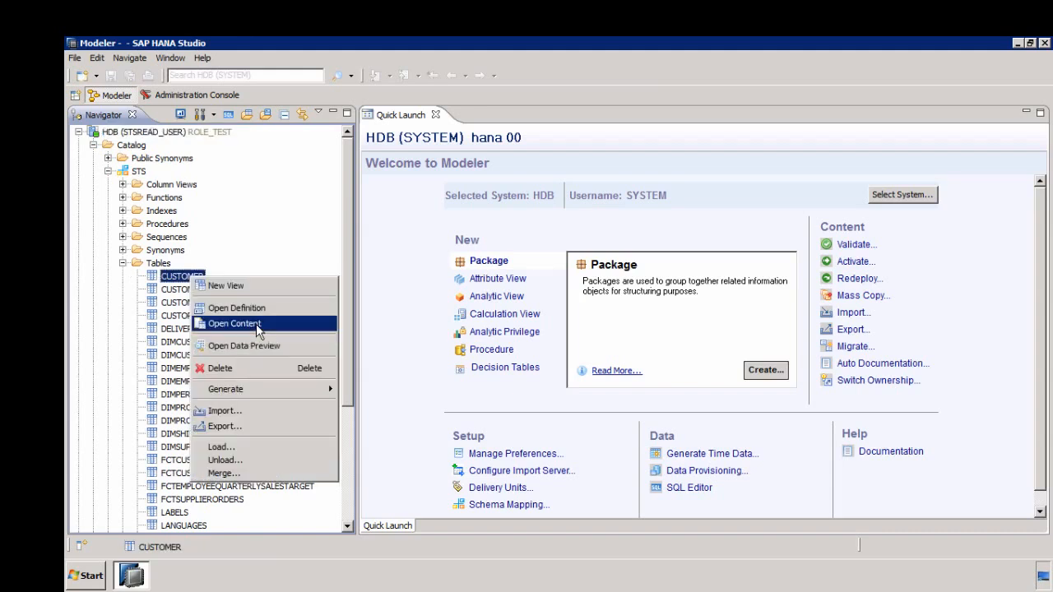
pyautogui.click(256, 325)
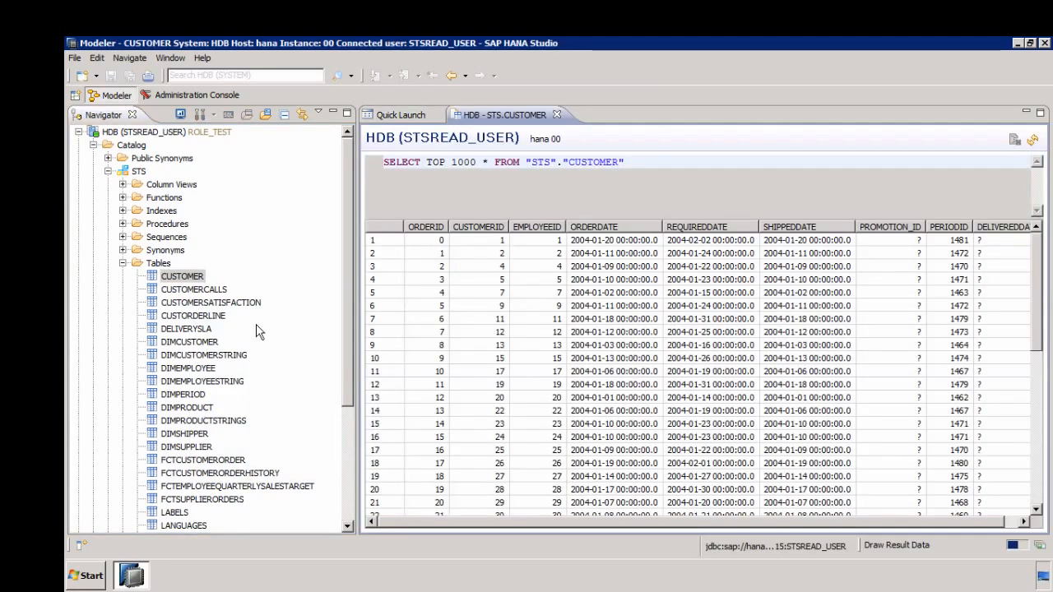
pyautogui.click(640, 162)
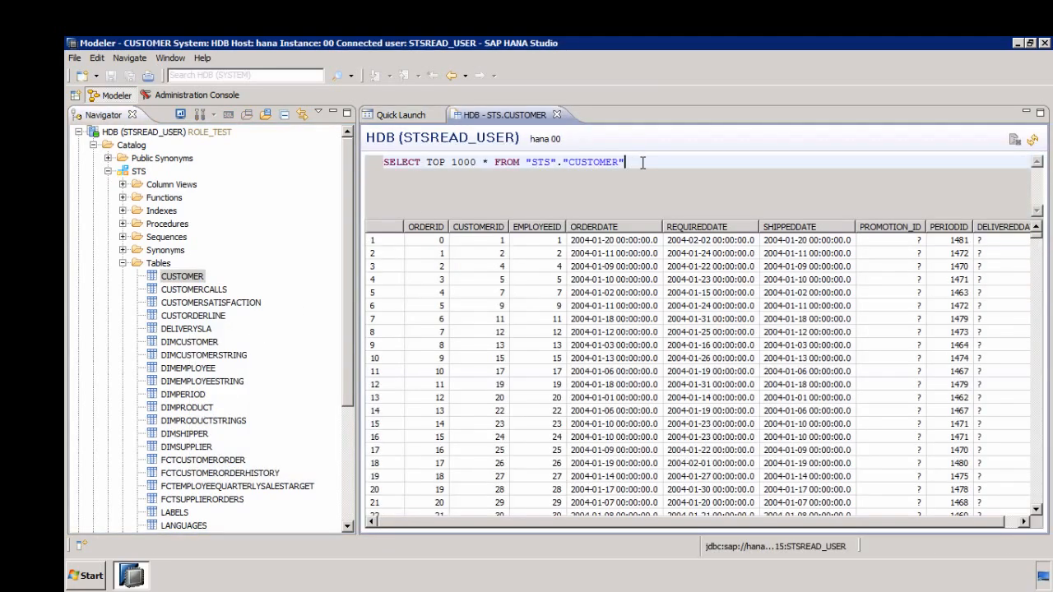
pyautogui.moveTo(435, 162); pyautogui.dragTo(383, 167)
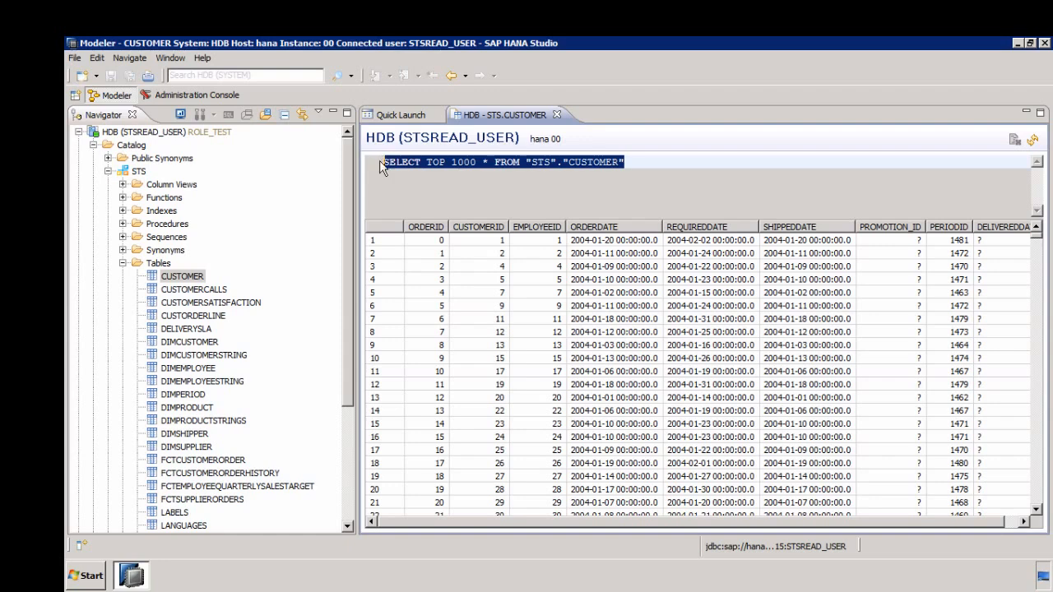
pyautogui.click(434, 163)
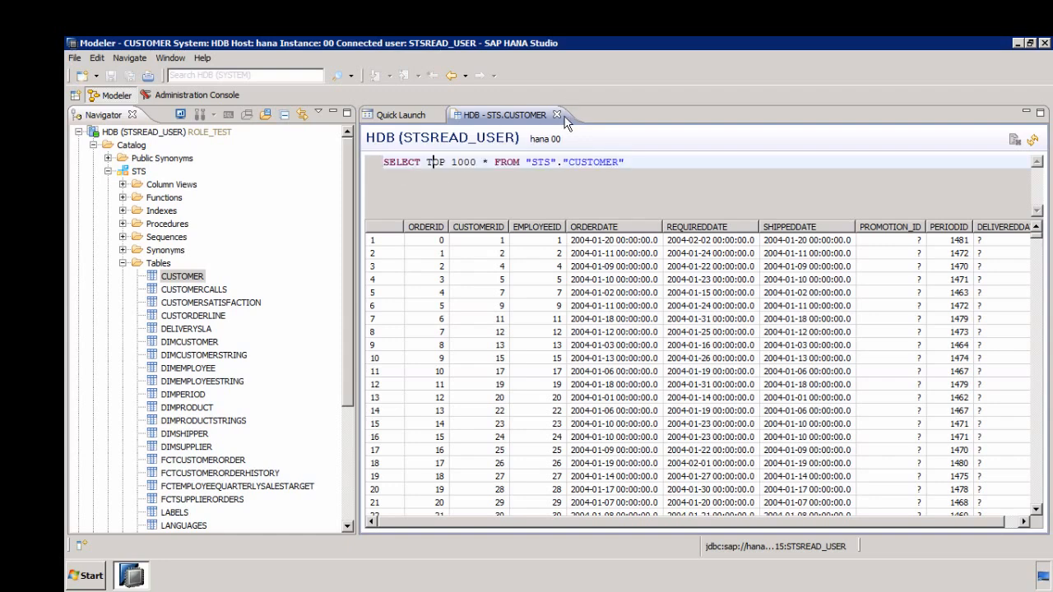
pyautogui.click(557, 114)
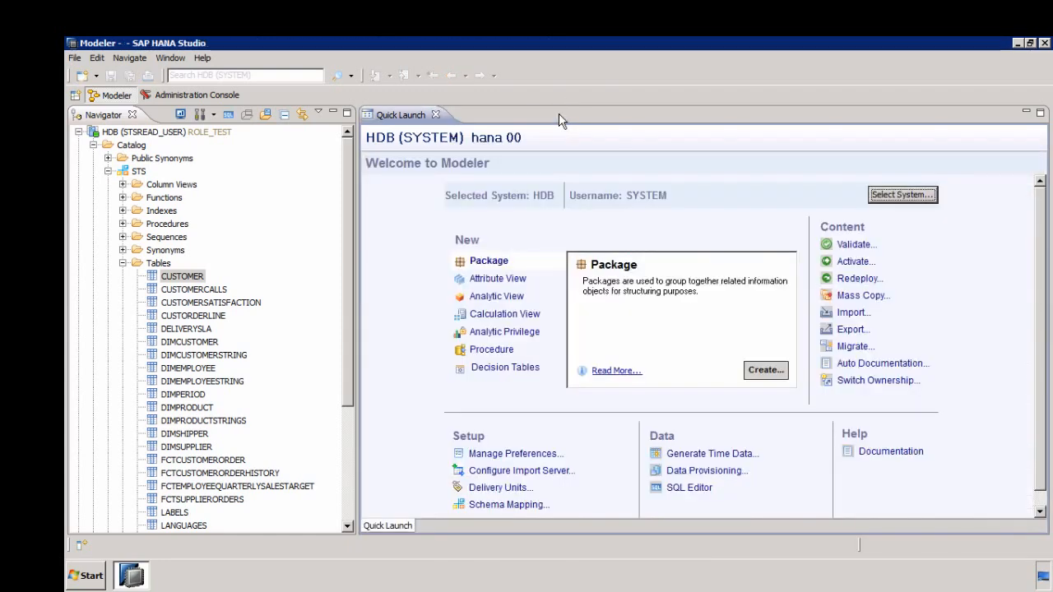
# Try to delete all rows from the STS schema's CUSTOMER table as STSREAD_USER.
pyautogui.rightClick(179, 278)
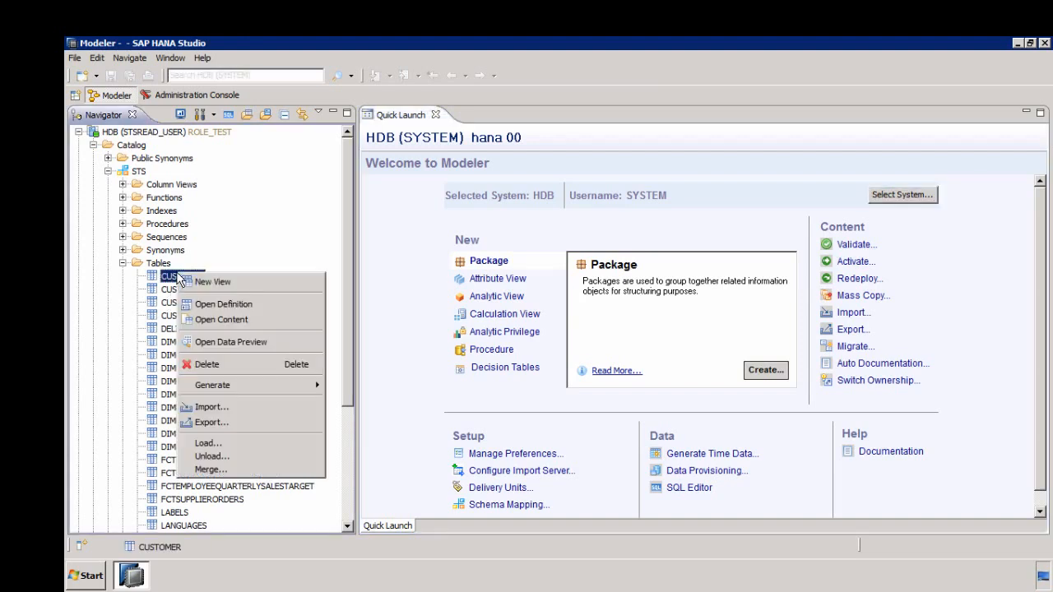
pyautogui.click(234, 365)
pyautogui.click(445, 317)
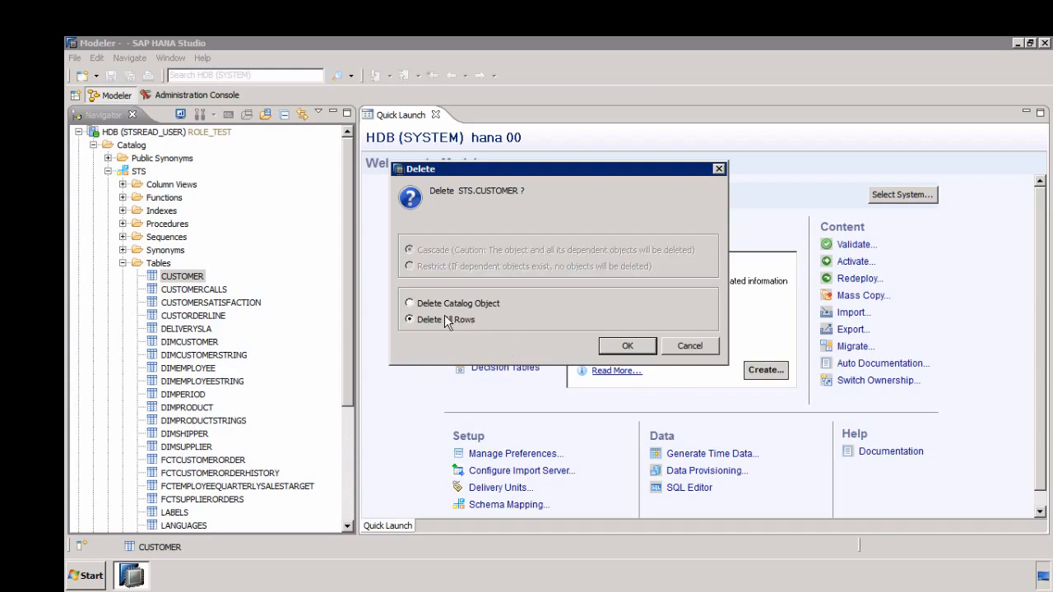
pyautogui.click(621, 348)
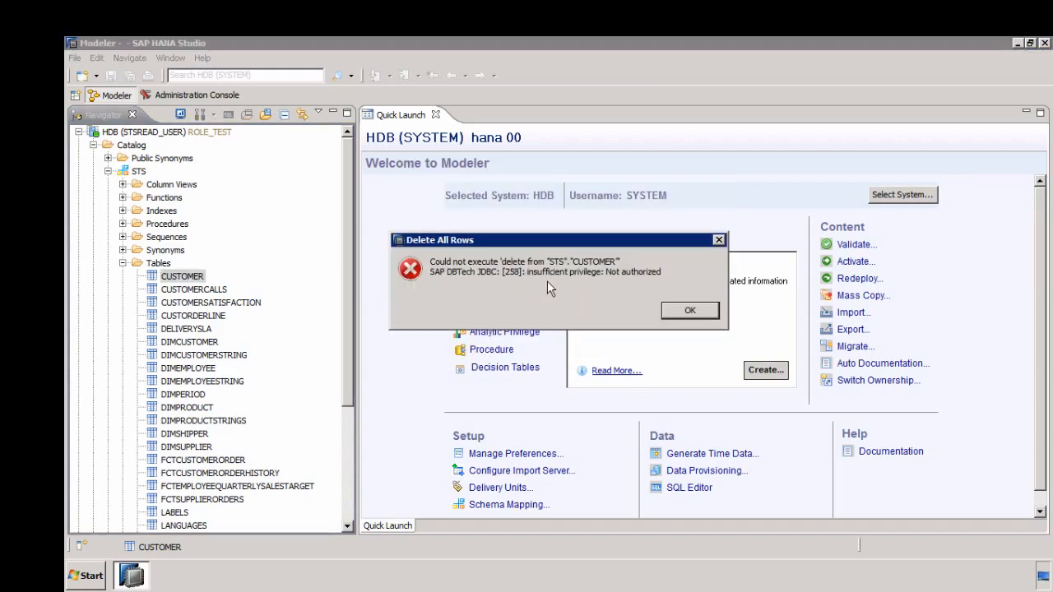